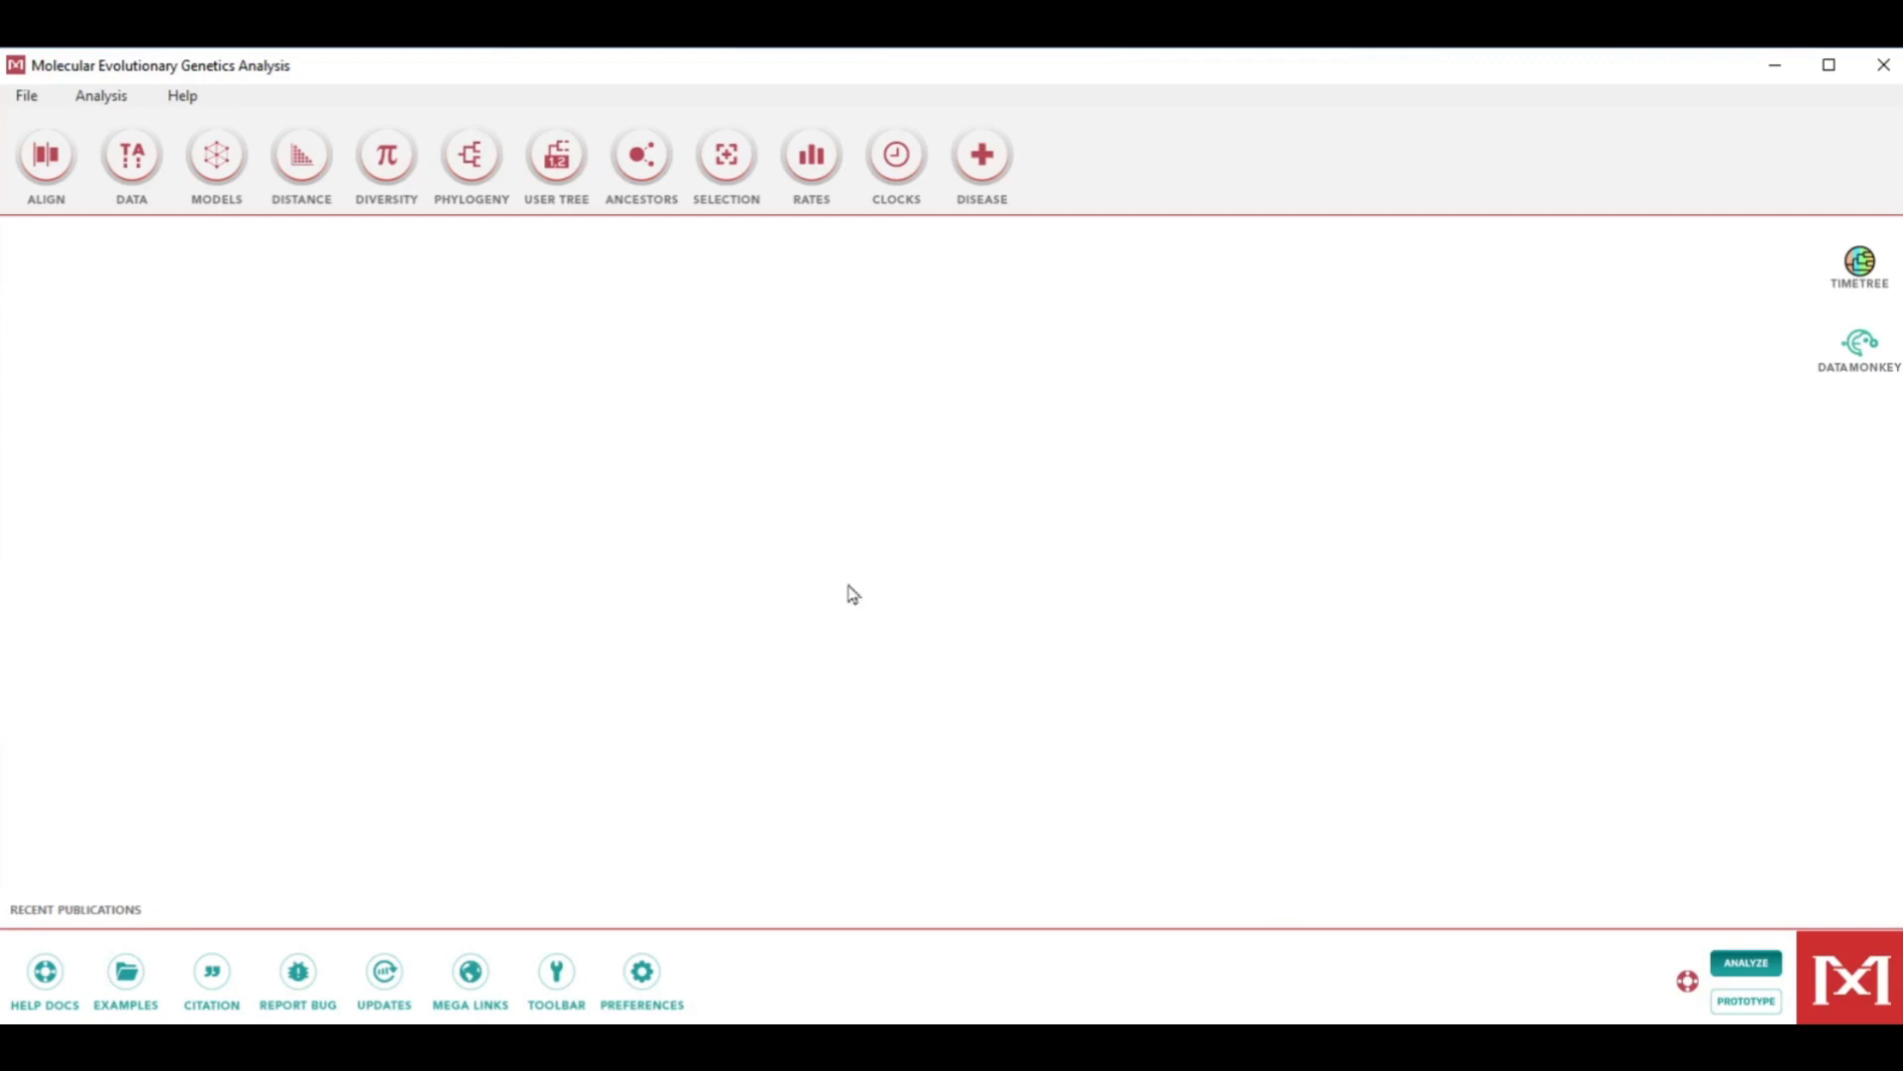
# Create a new alignment for DNA sequences in the alignment editor
pyautogui.click(55, 188)
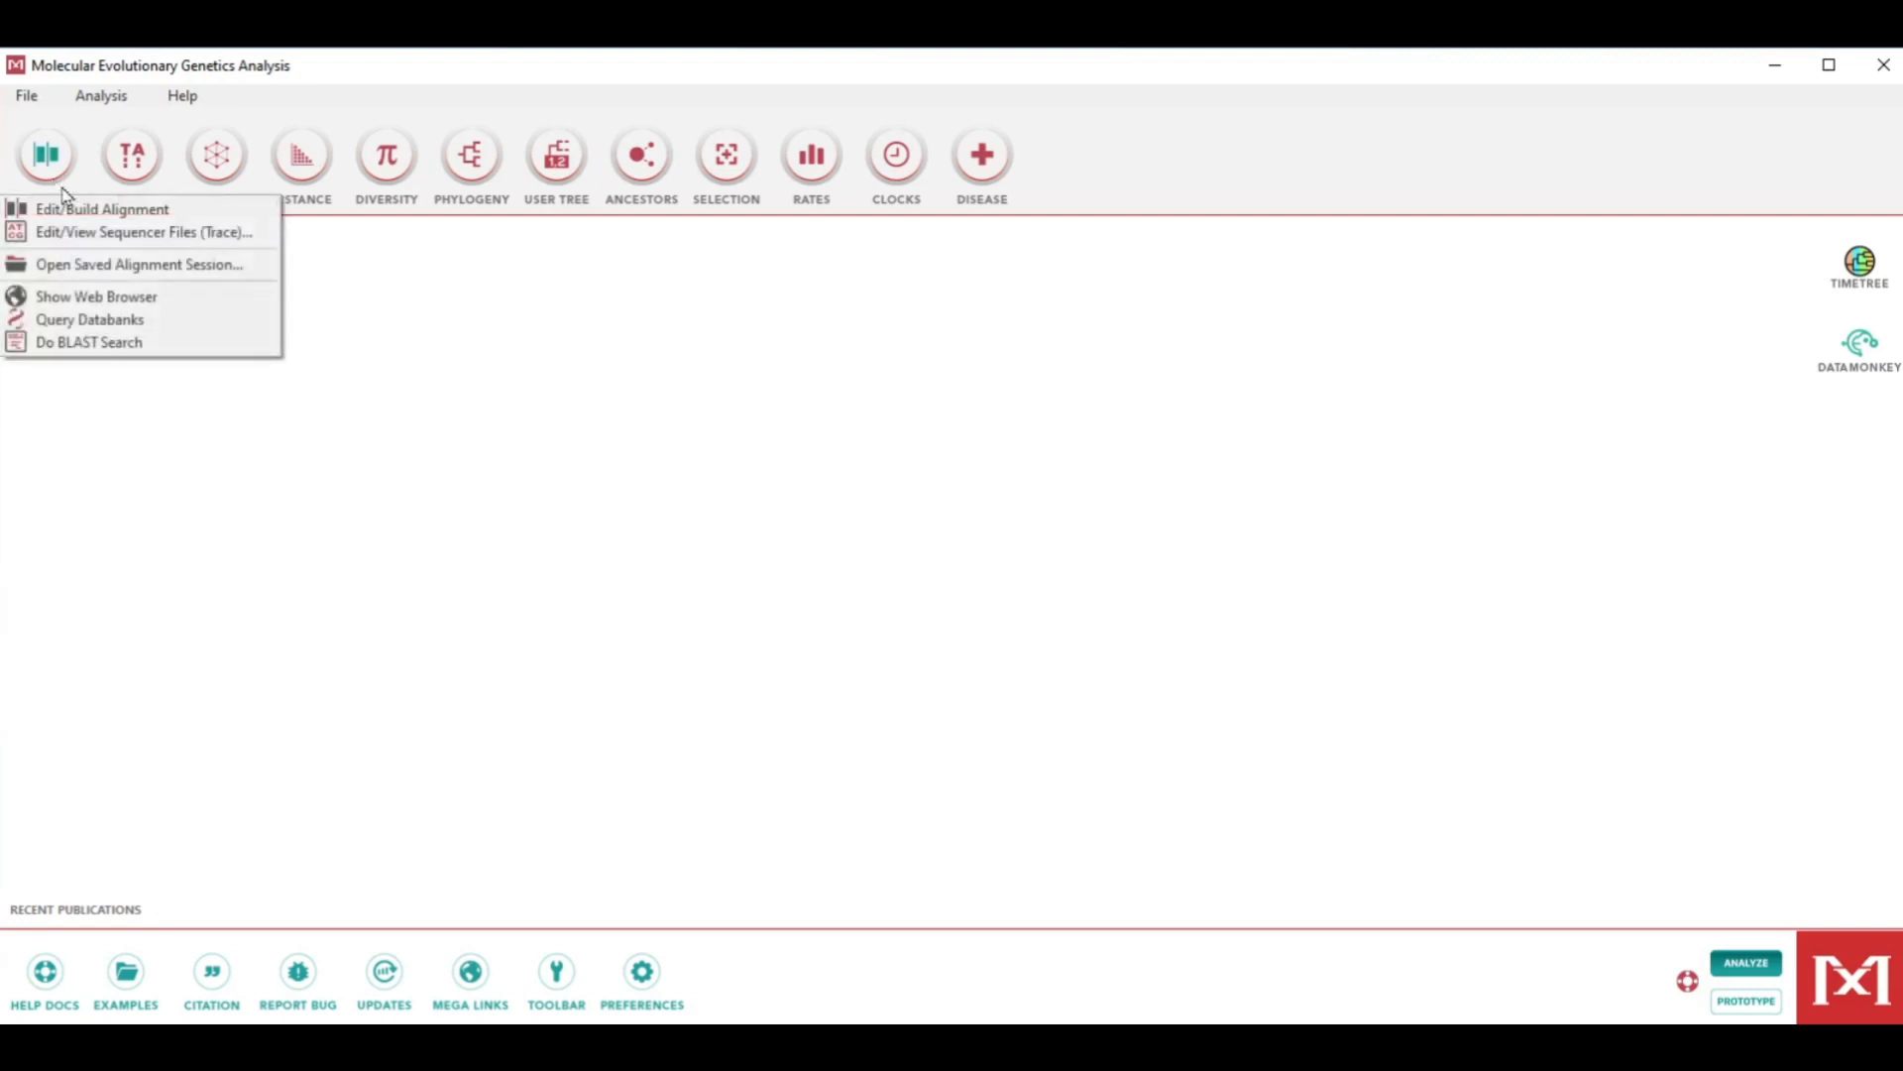
pyautogui.click(72, 212)
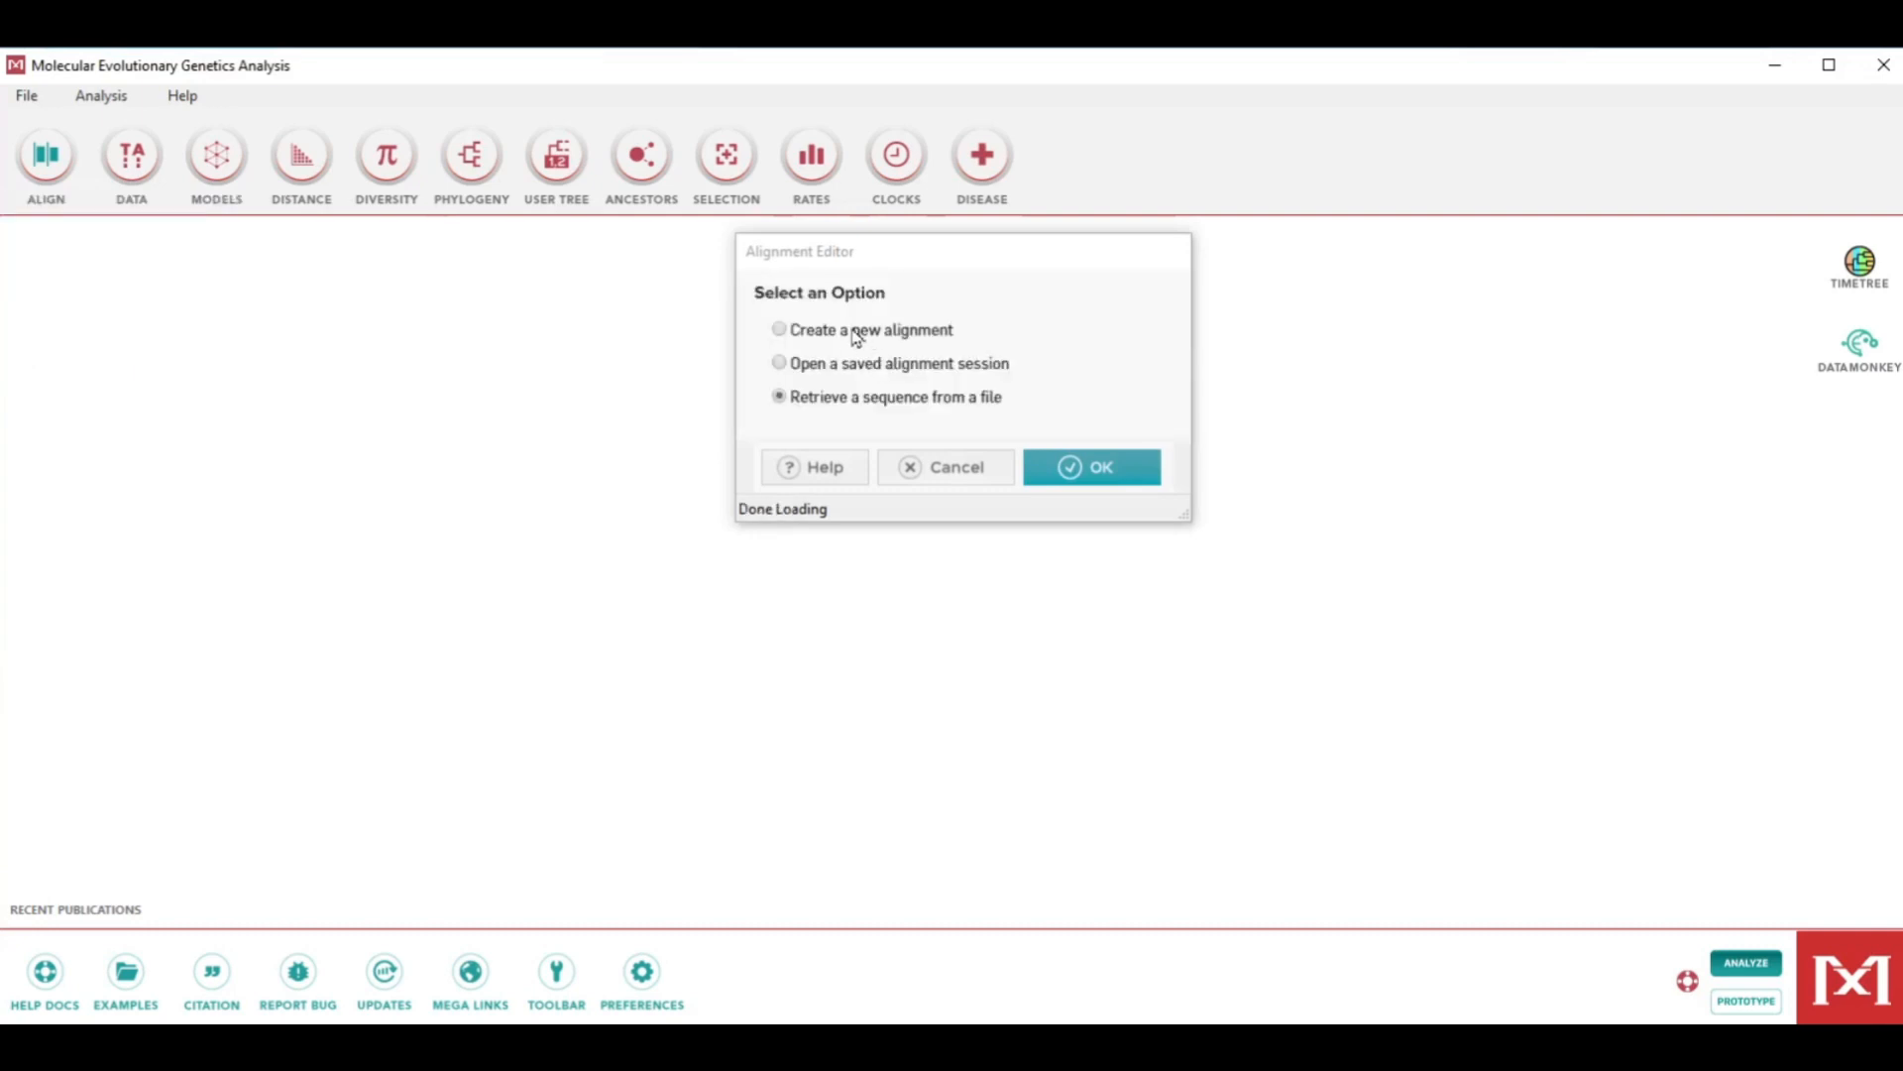
pyautogui.click(854, 331)
pyautogui.click(1105, 464)
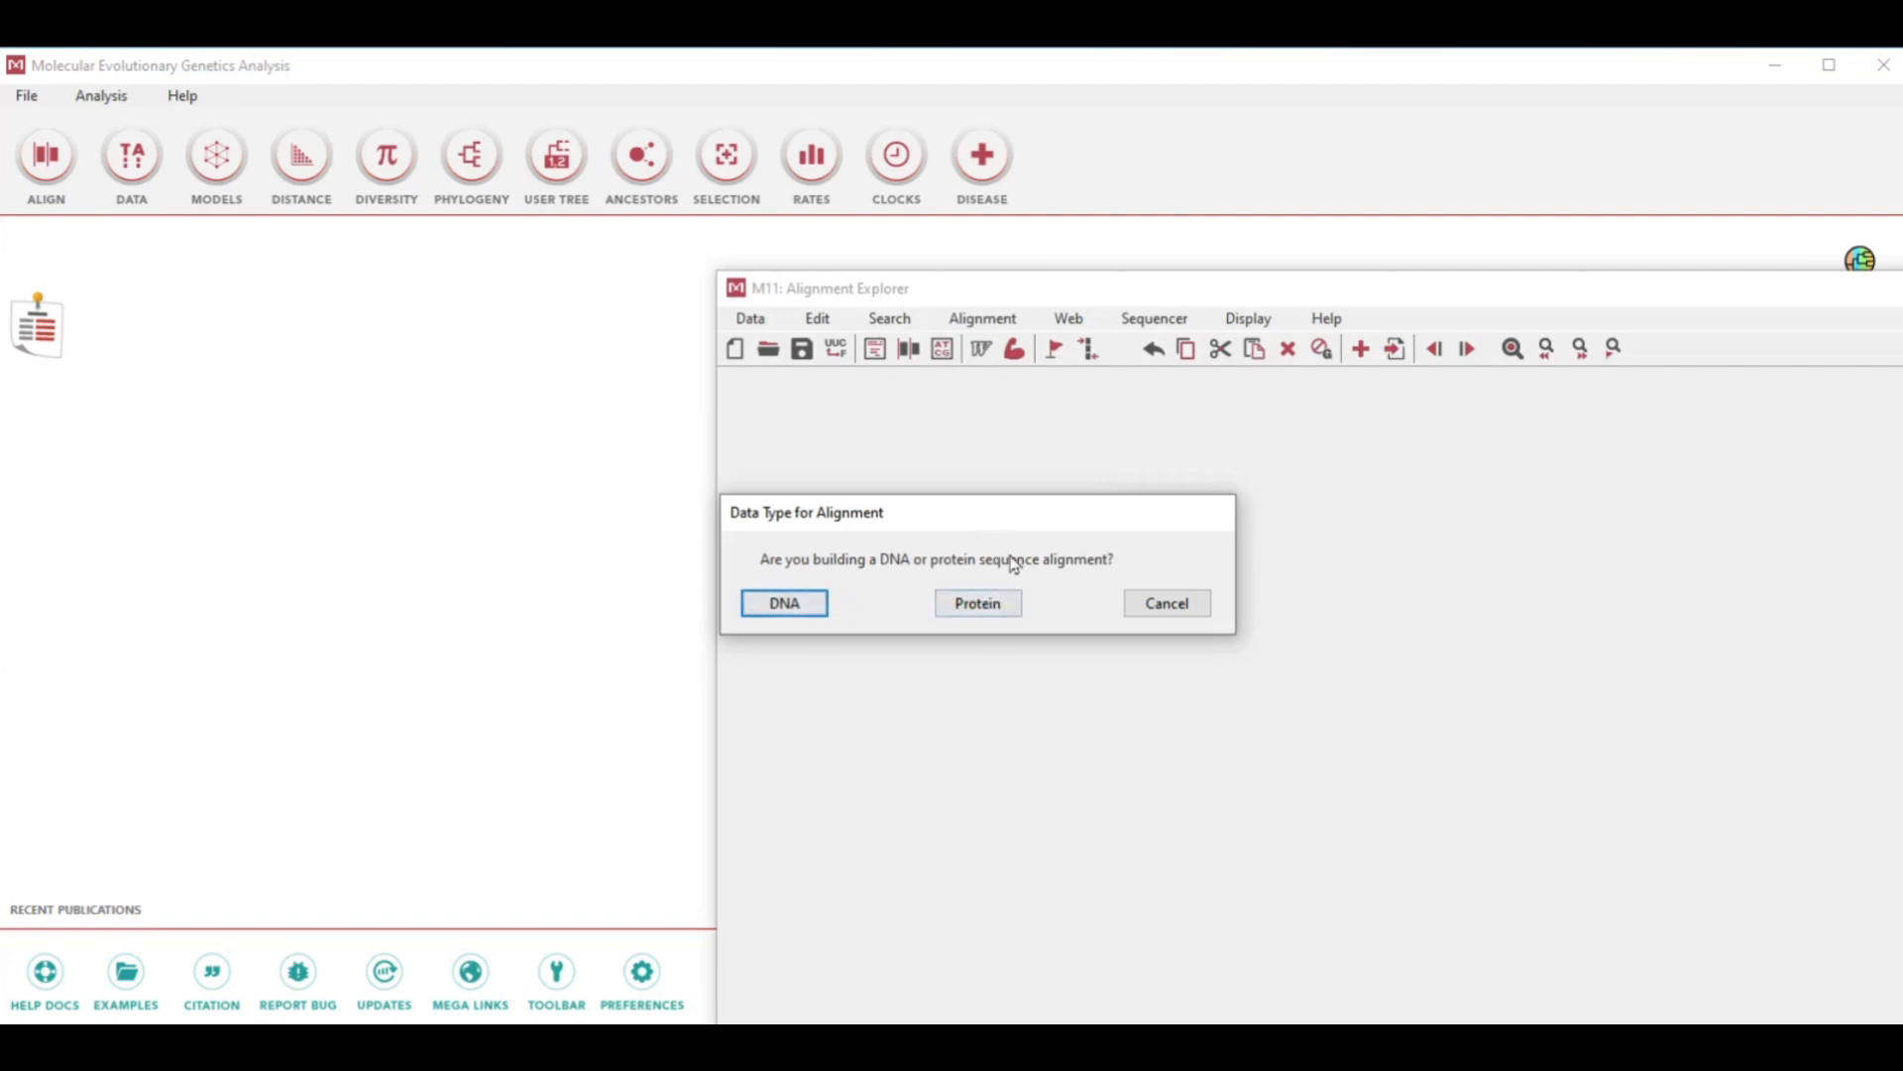
pyautogui.click(794, 607)
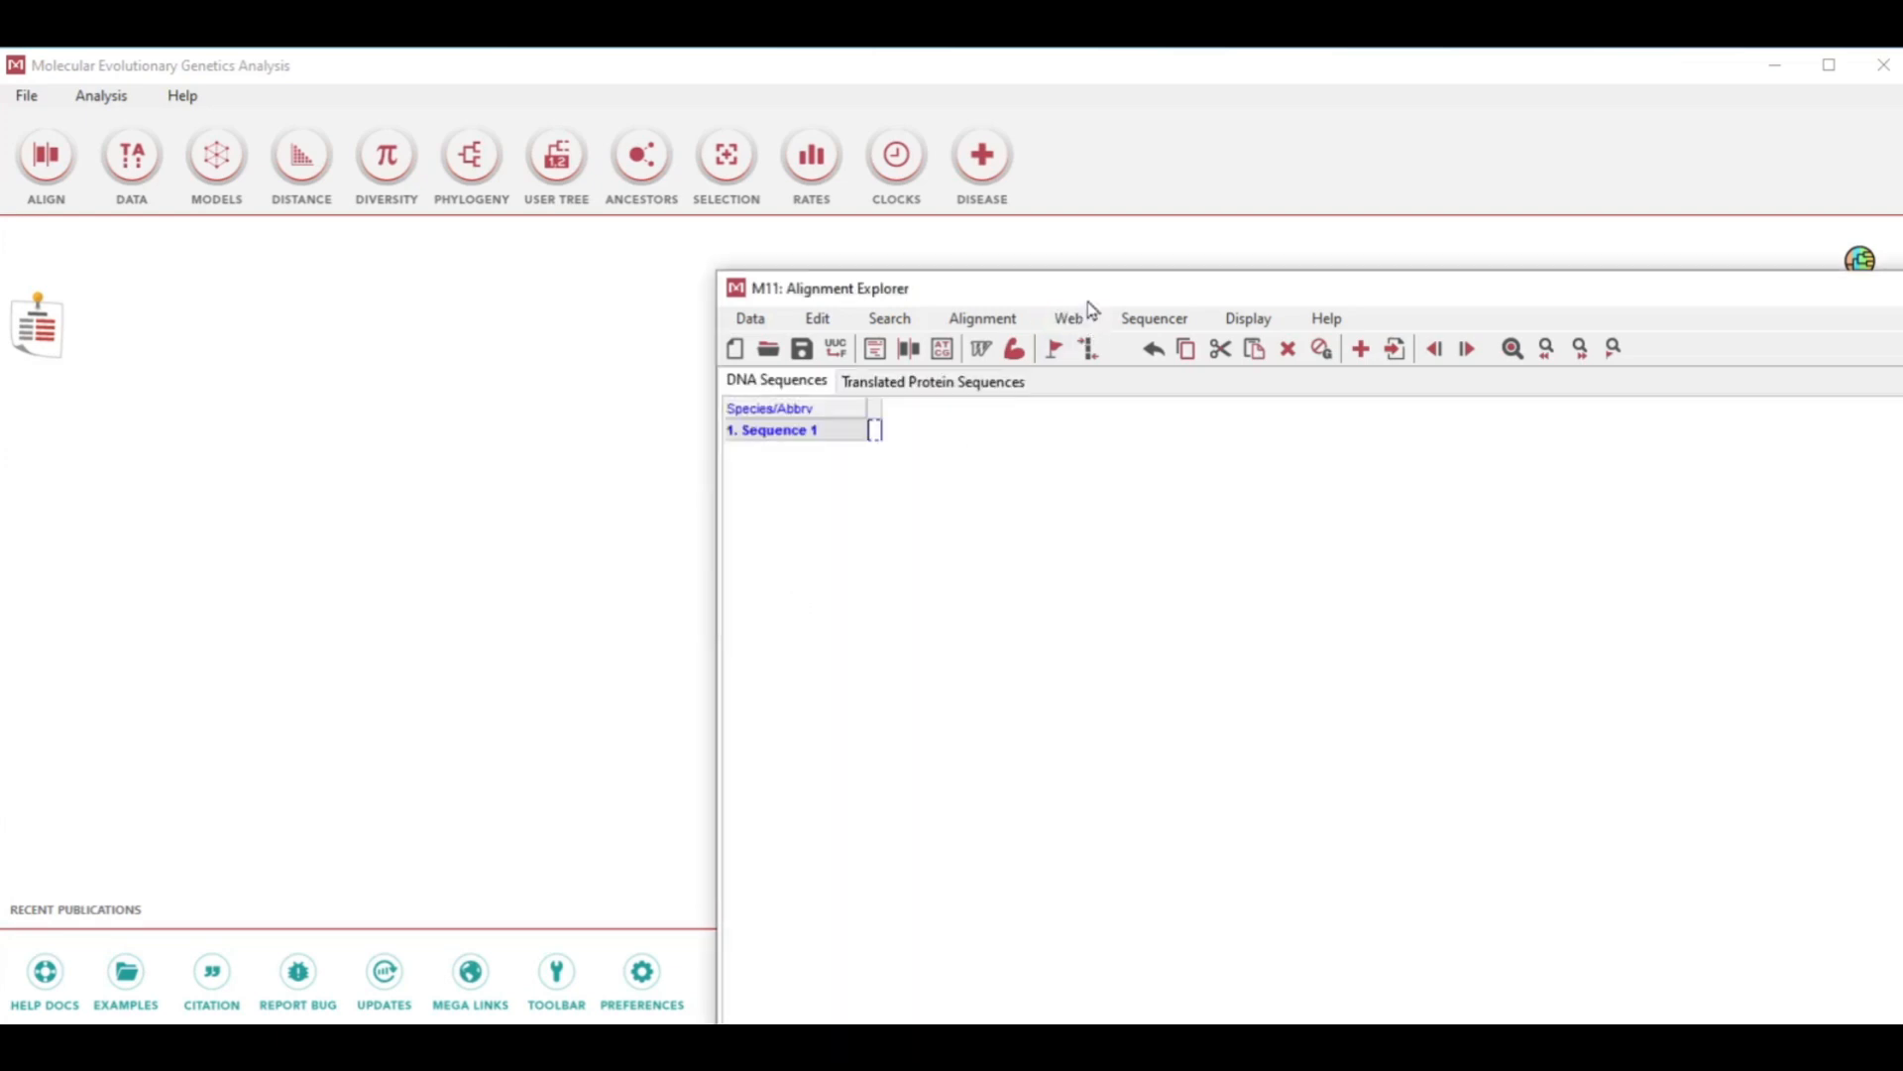
# Insert the sequences from the example text file on the Desktop and cut the empty Sequence 1 row from the alignment
pyautogui.moveTo(1089, 304); pyautogui.dragTo(443, 80)
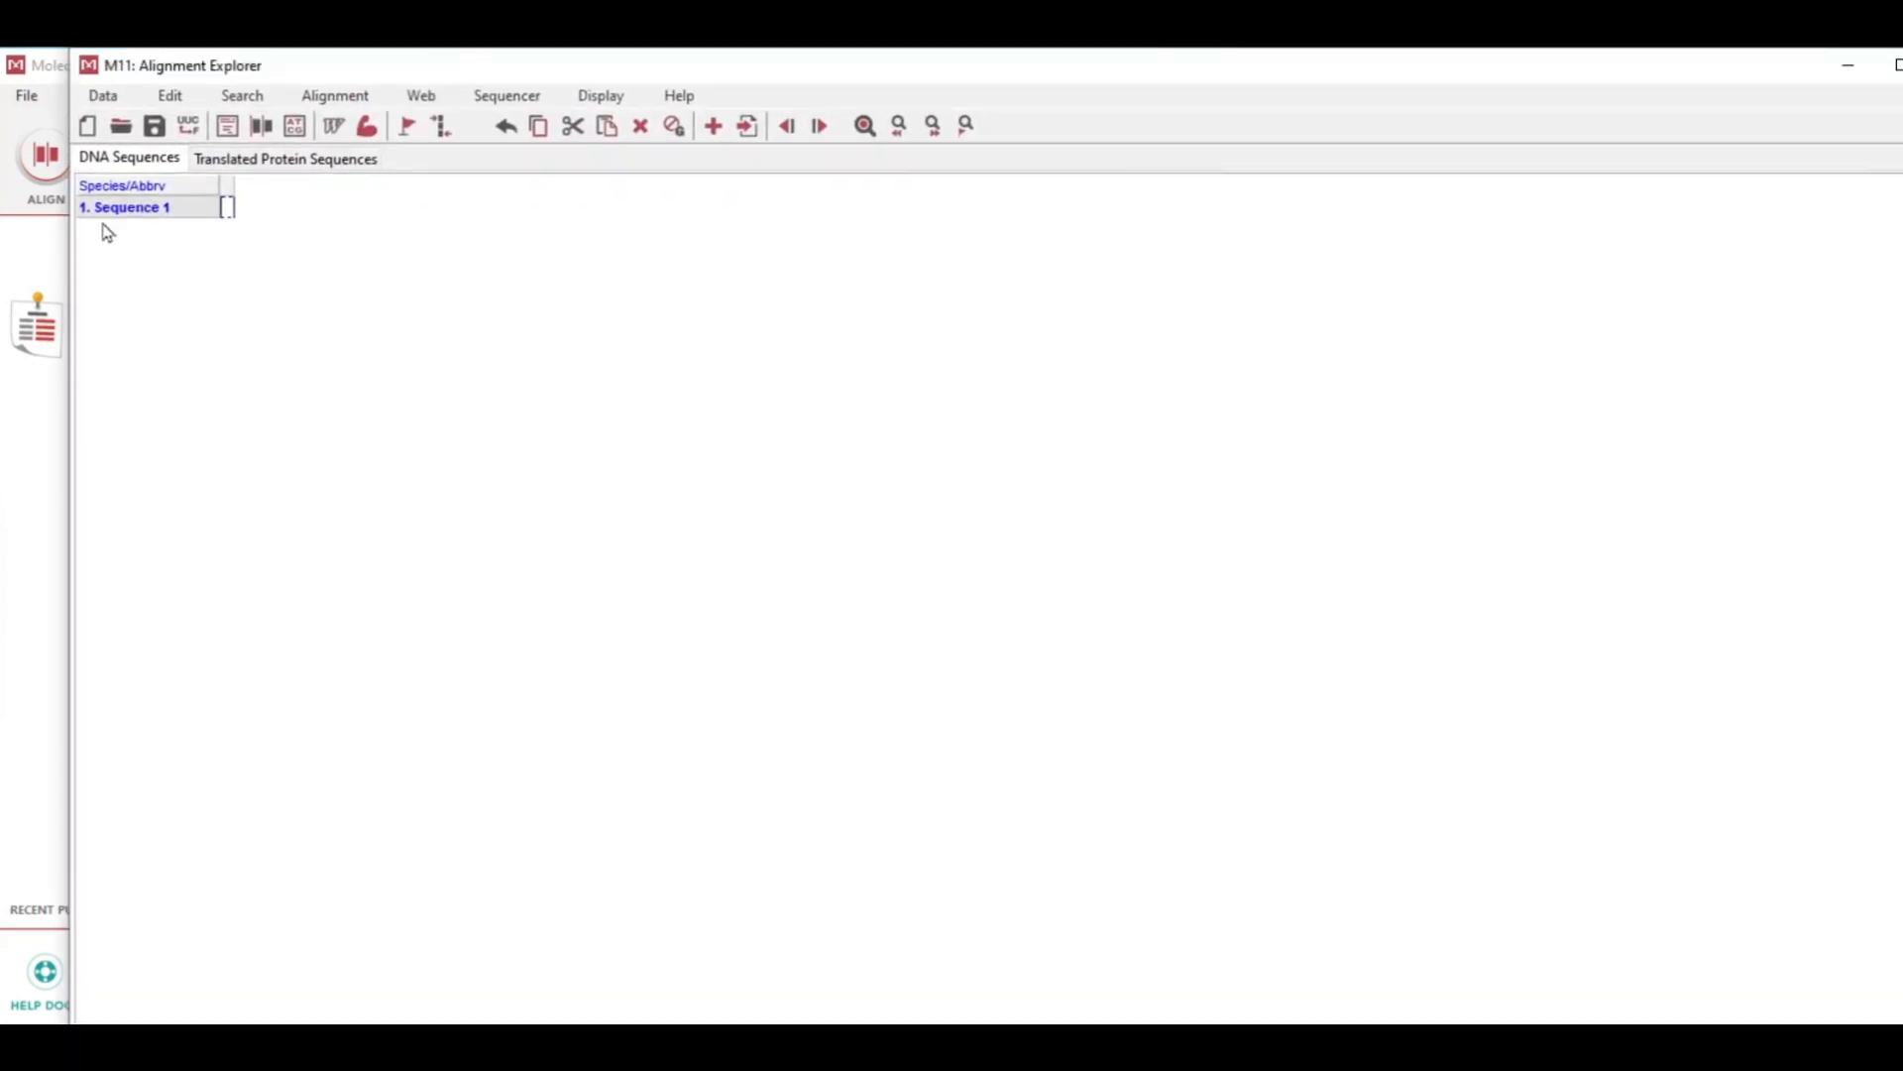
pyautogui.click(183, 98)
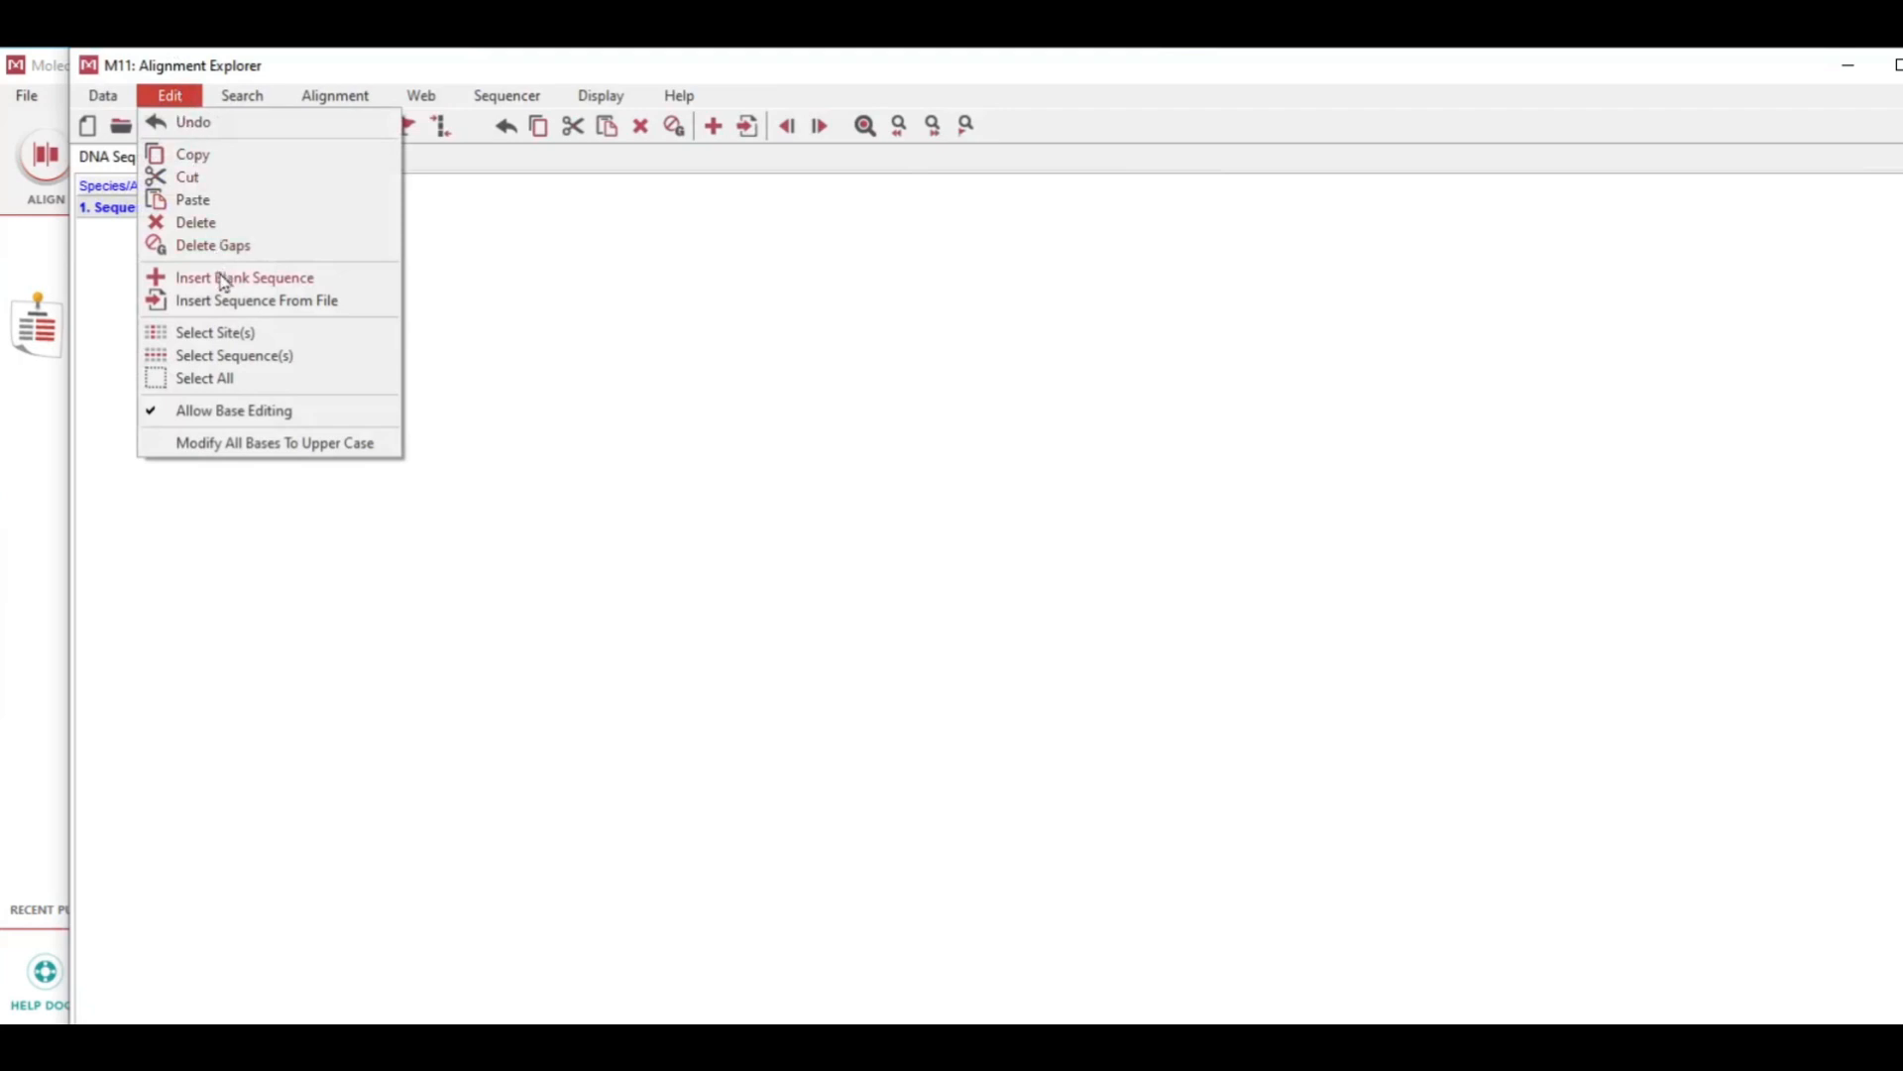
pyautogui.click(242, 303)
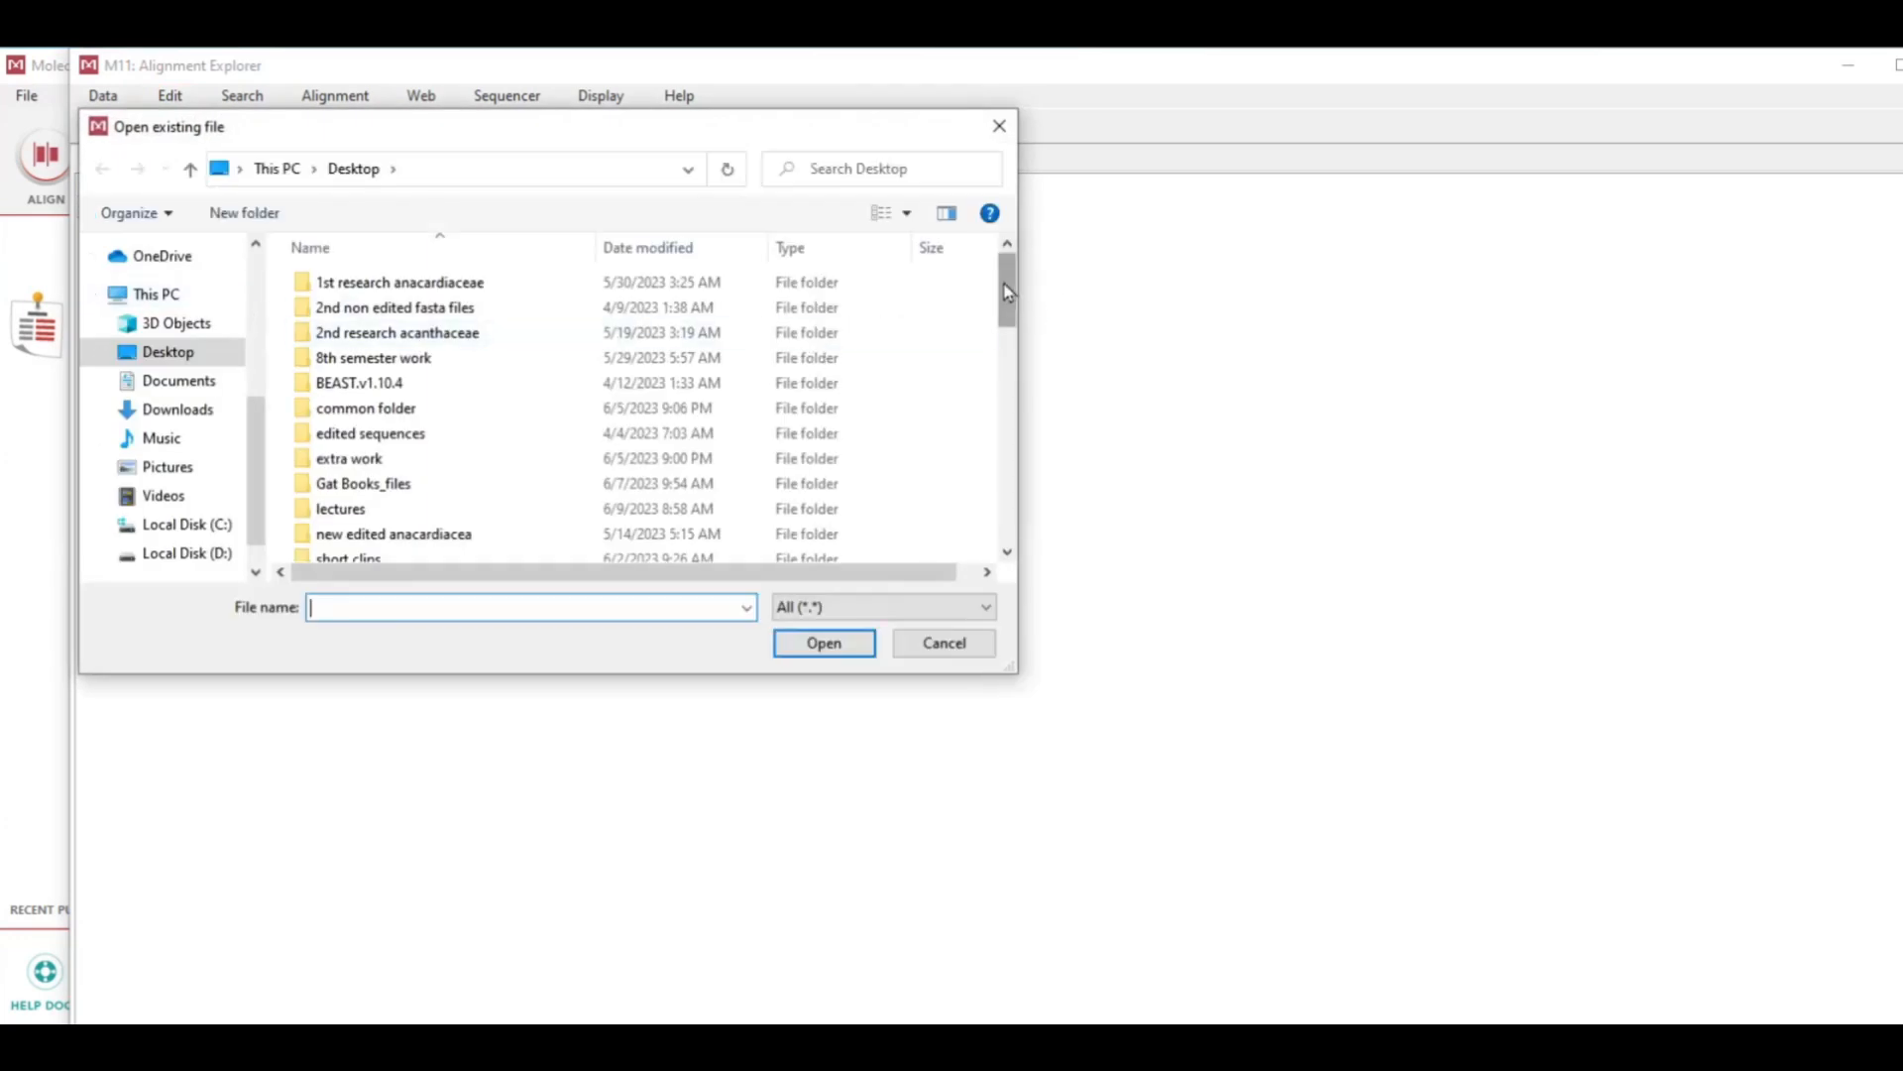
pyautogui.moveTo(1007, 291); pyautogui.dragTo(1012, 360)
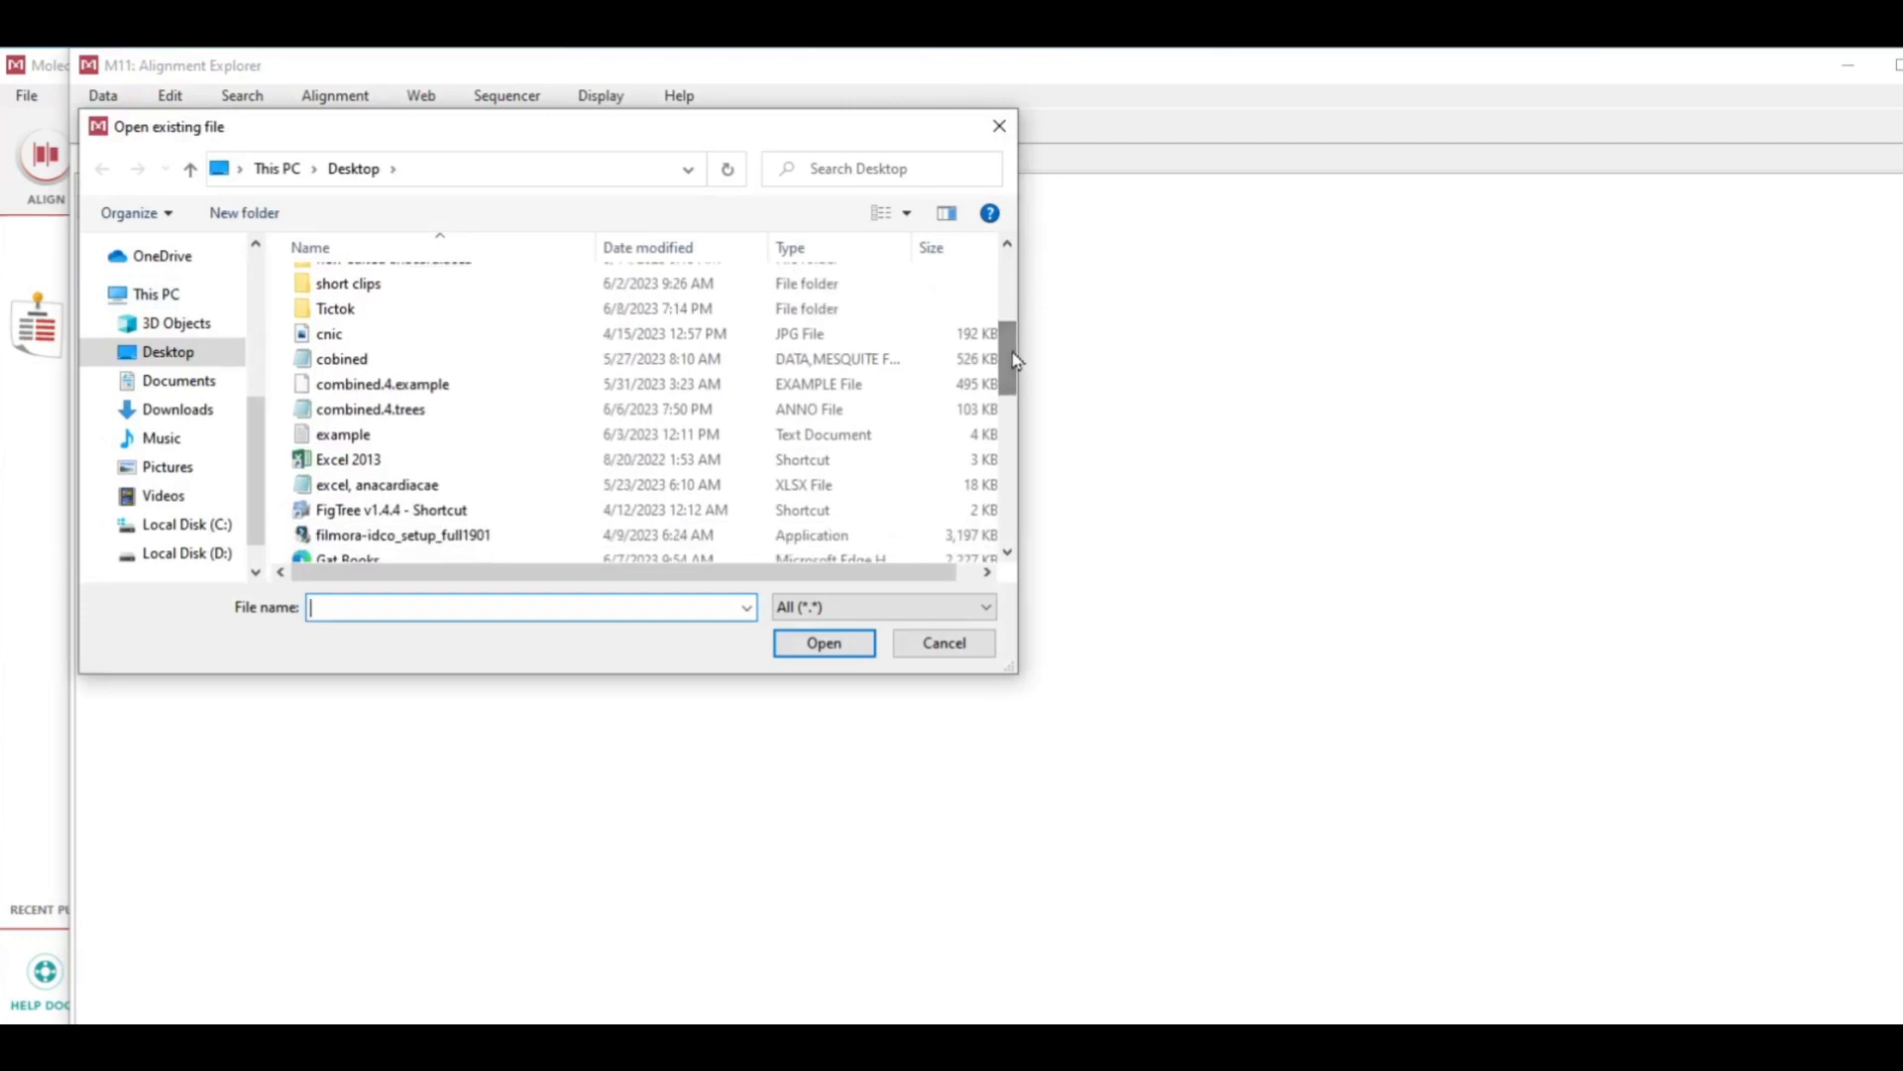
pyautogui.click(545, 436)
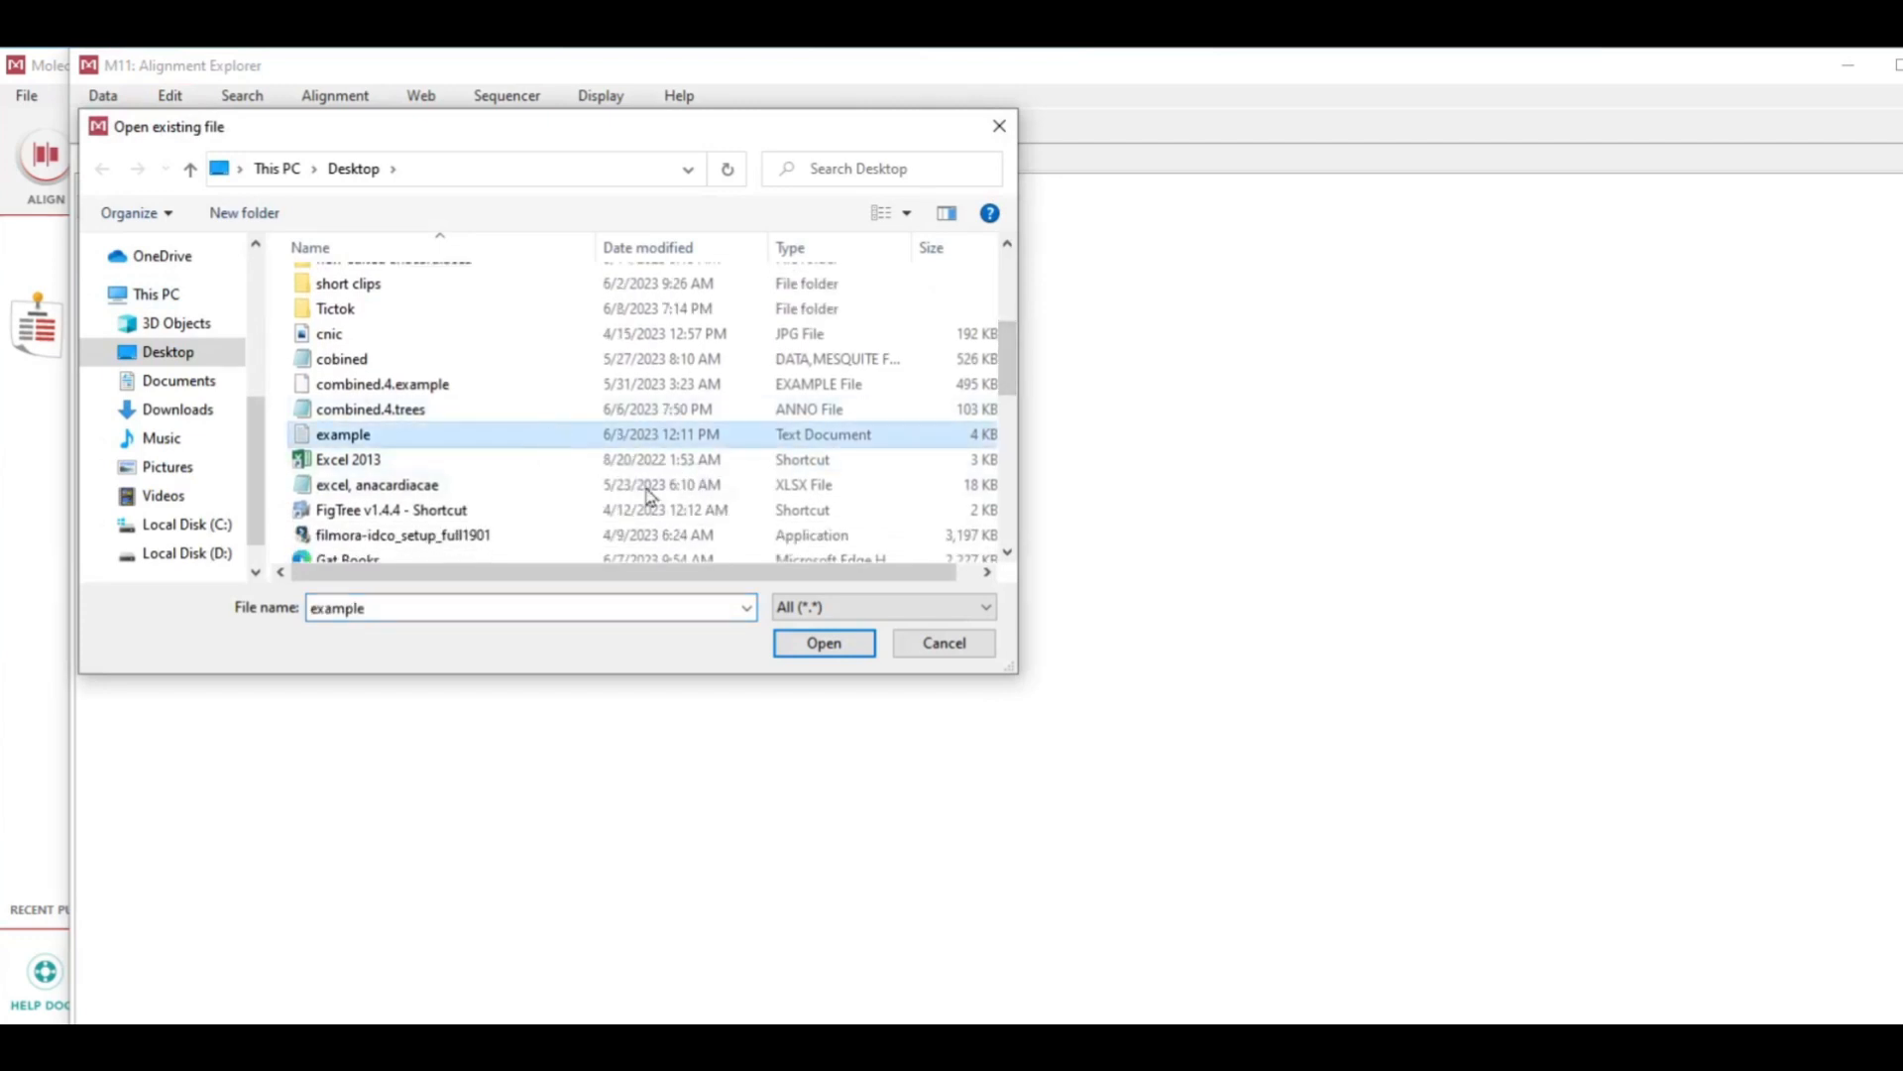
pyautogui.click(839, 655)
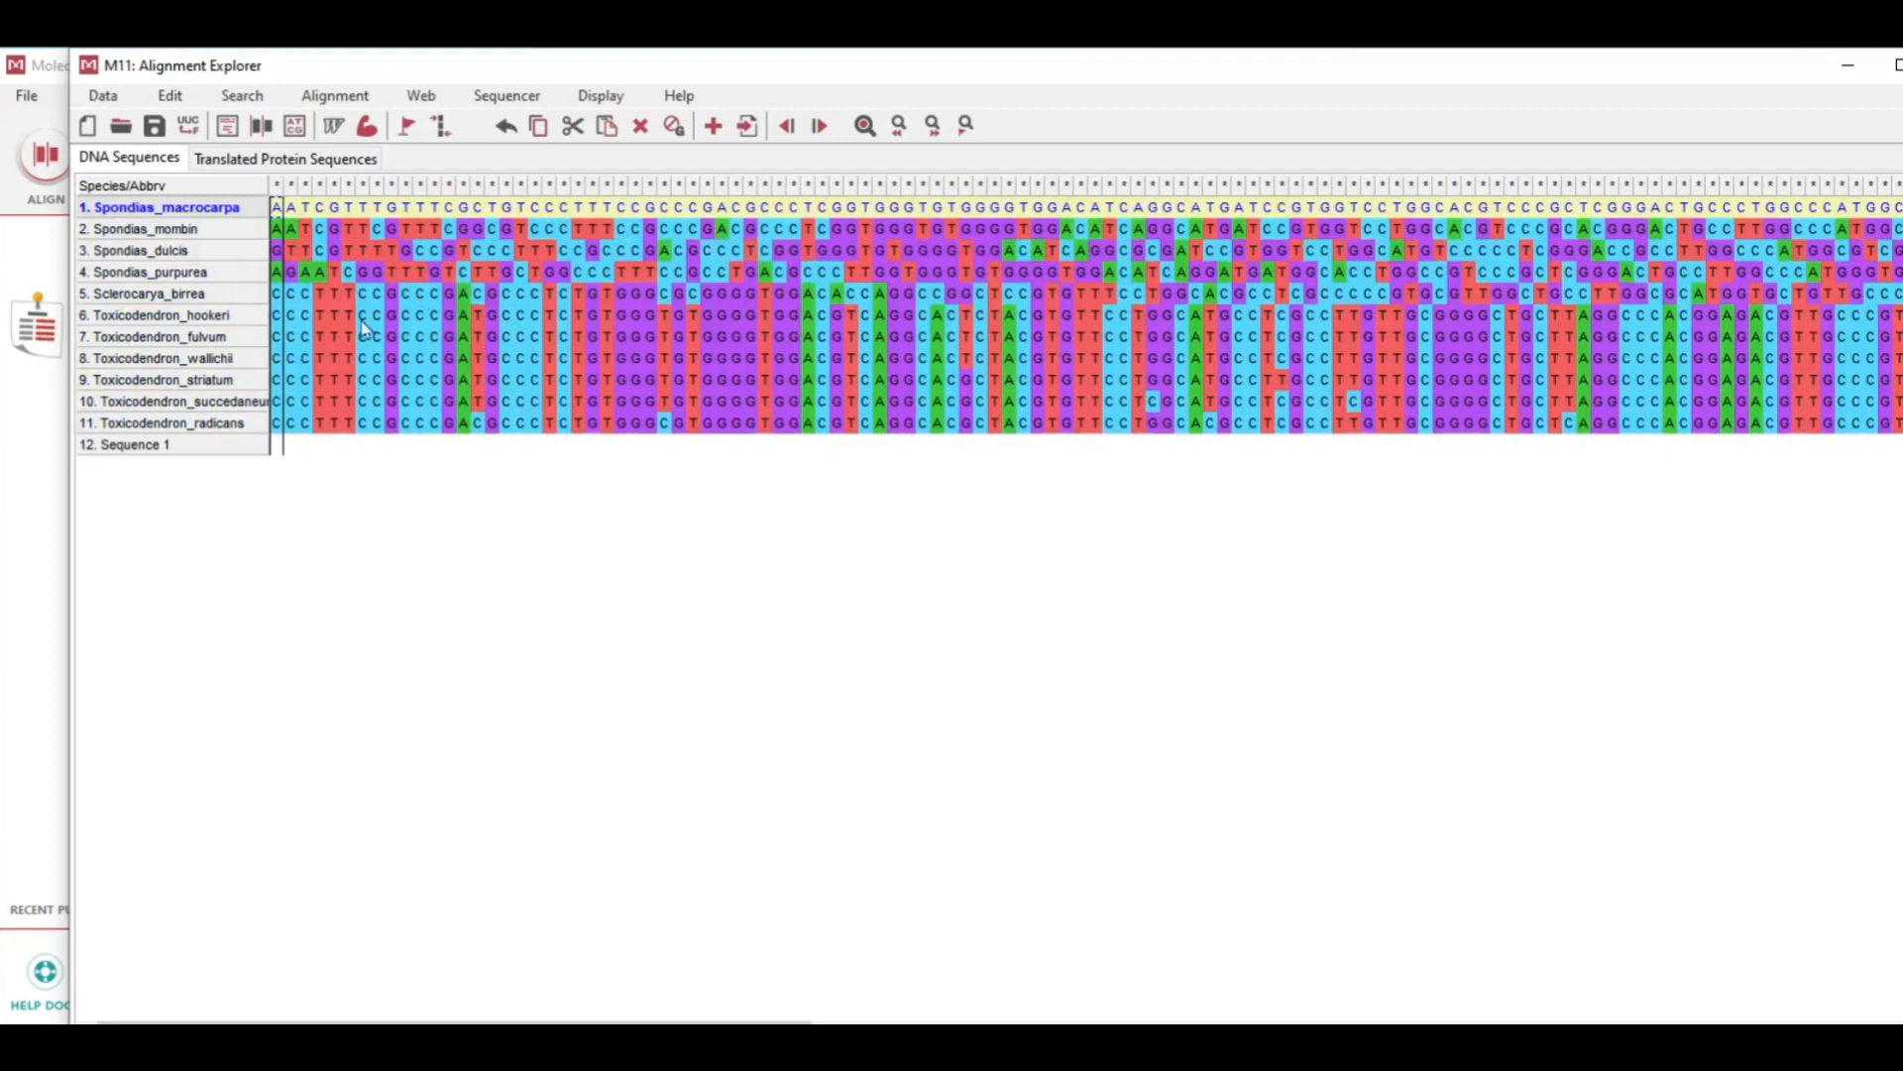
pyautogui.rightClick(147, 454)
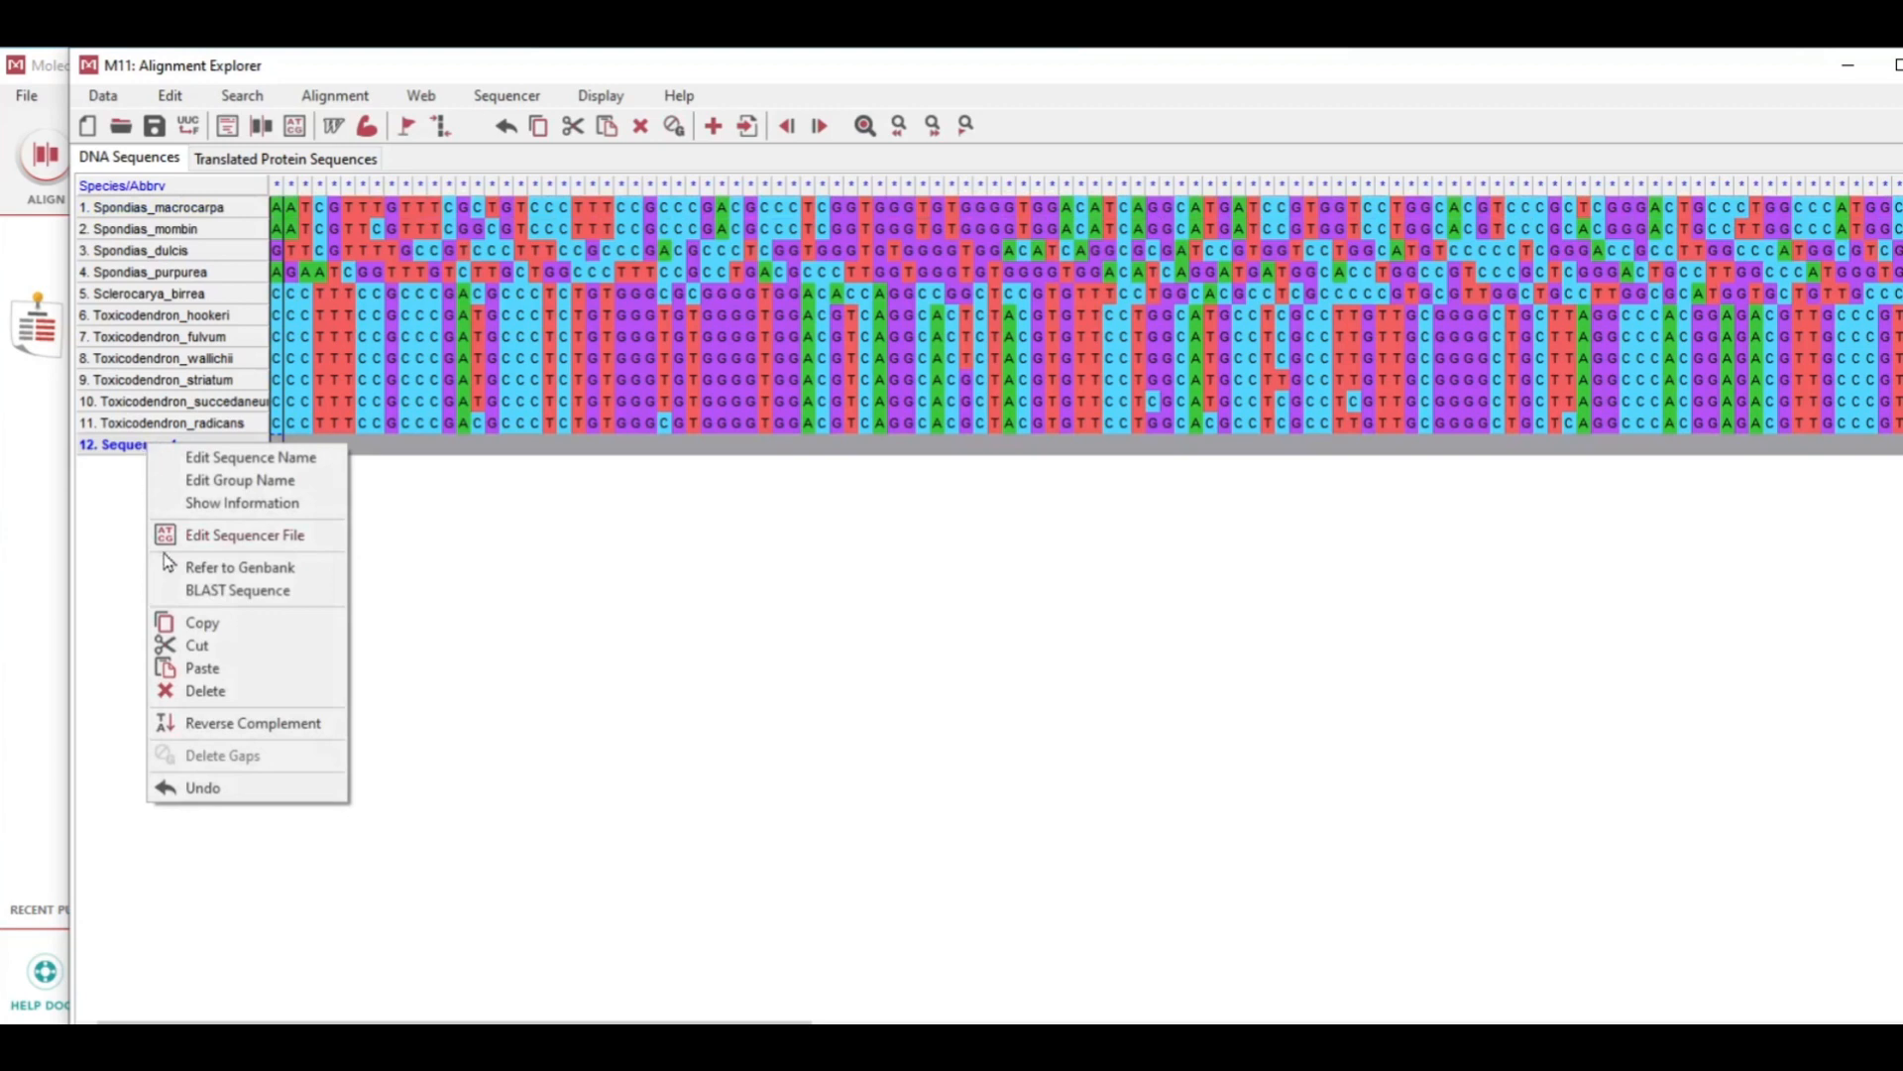
pyautogui.click(196, 647)
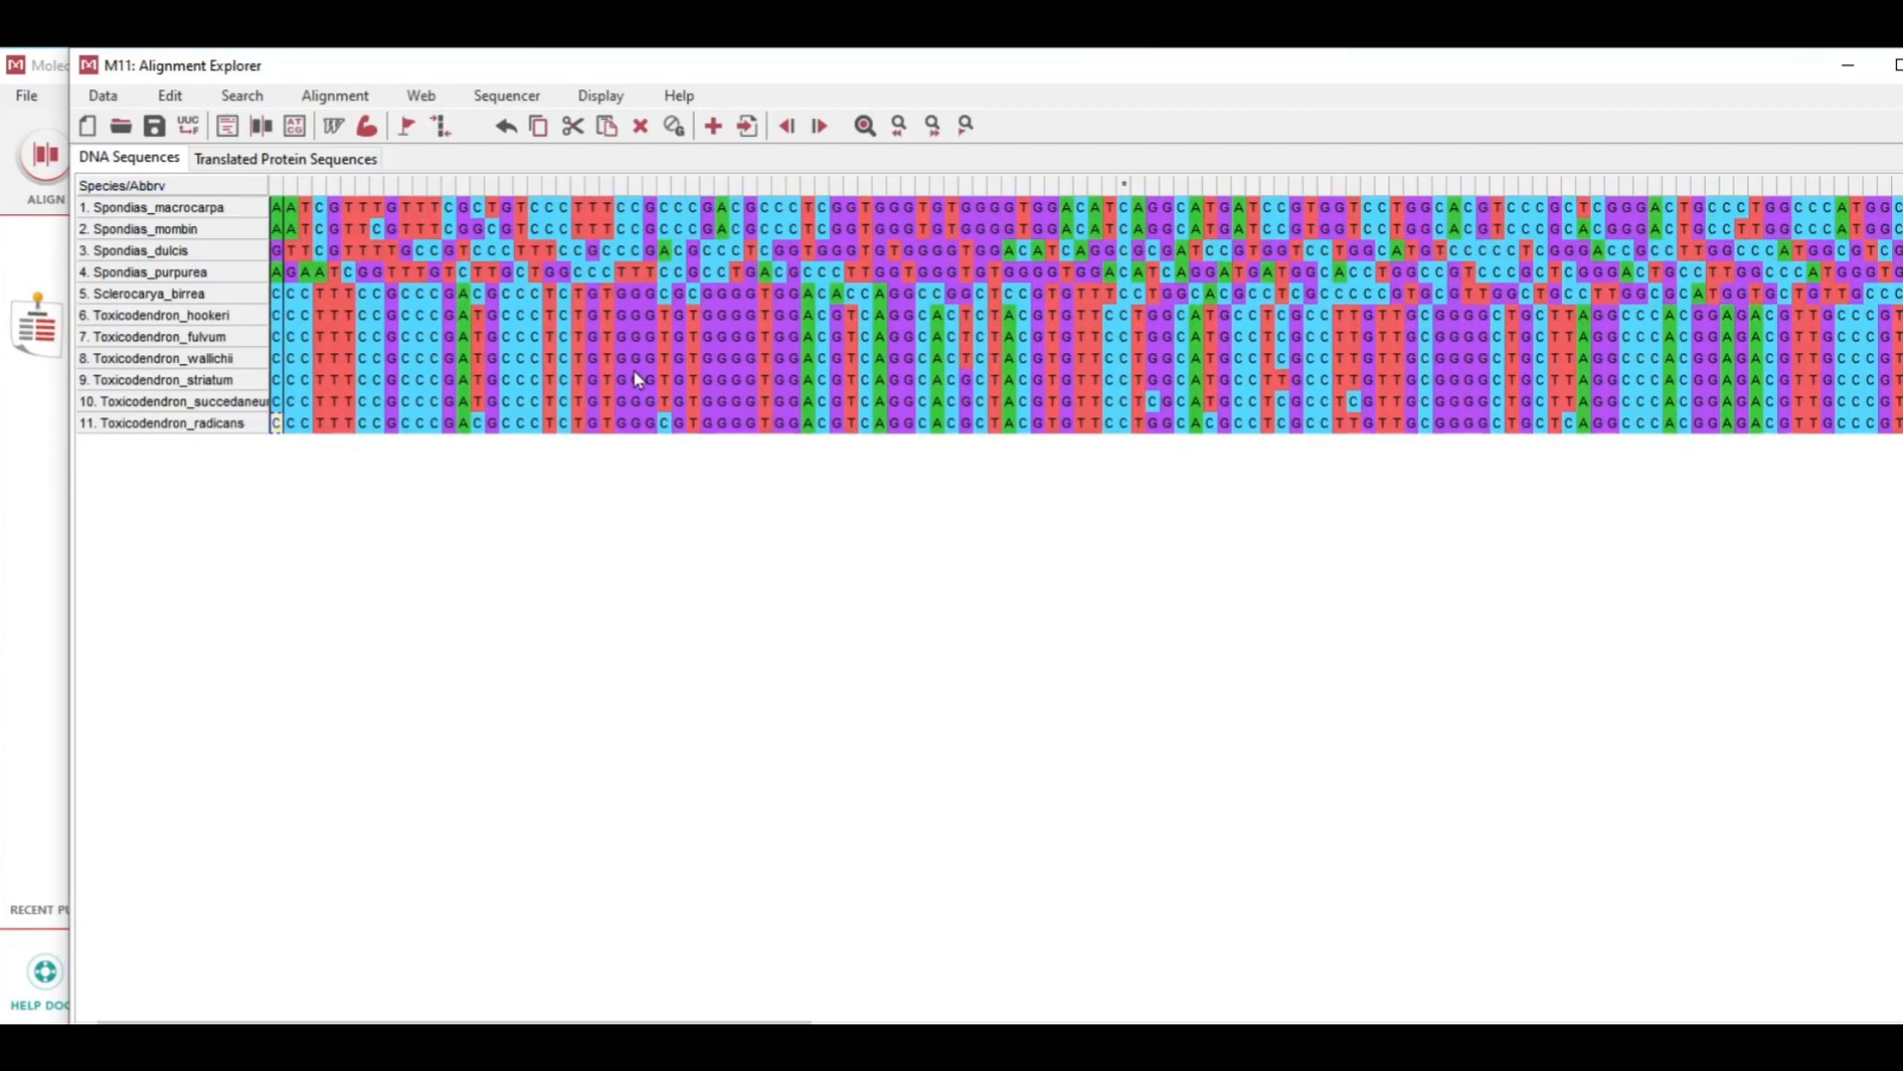
# Align all the sequences with ClustalW, keeping the default gap penalties
pyautogui.hotkey('ctrl', 'a')
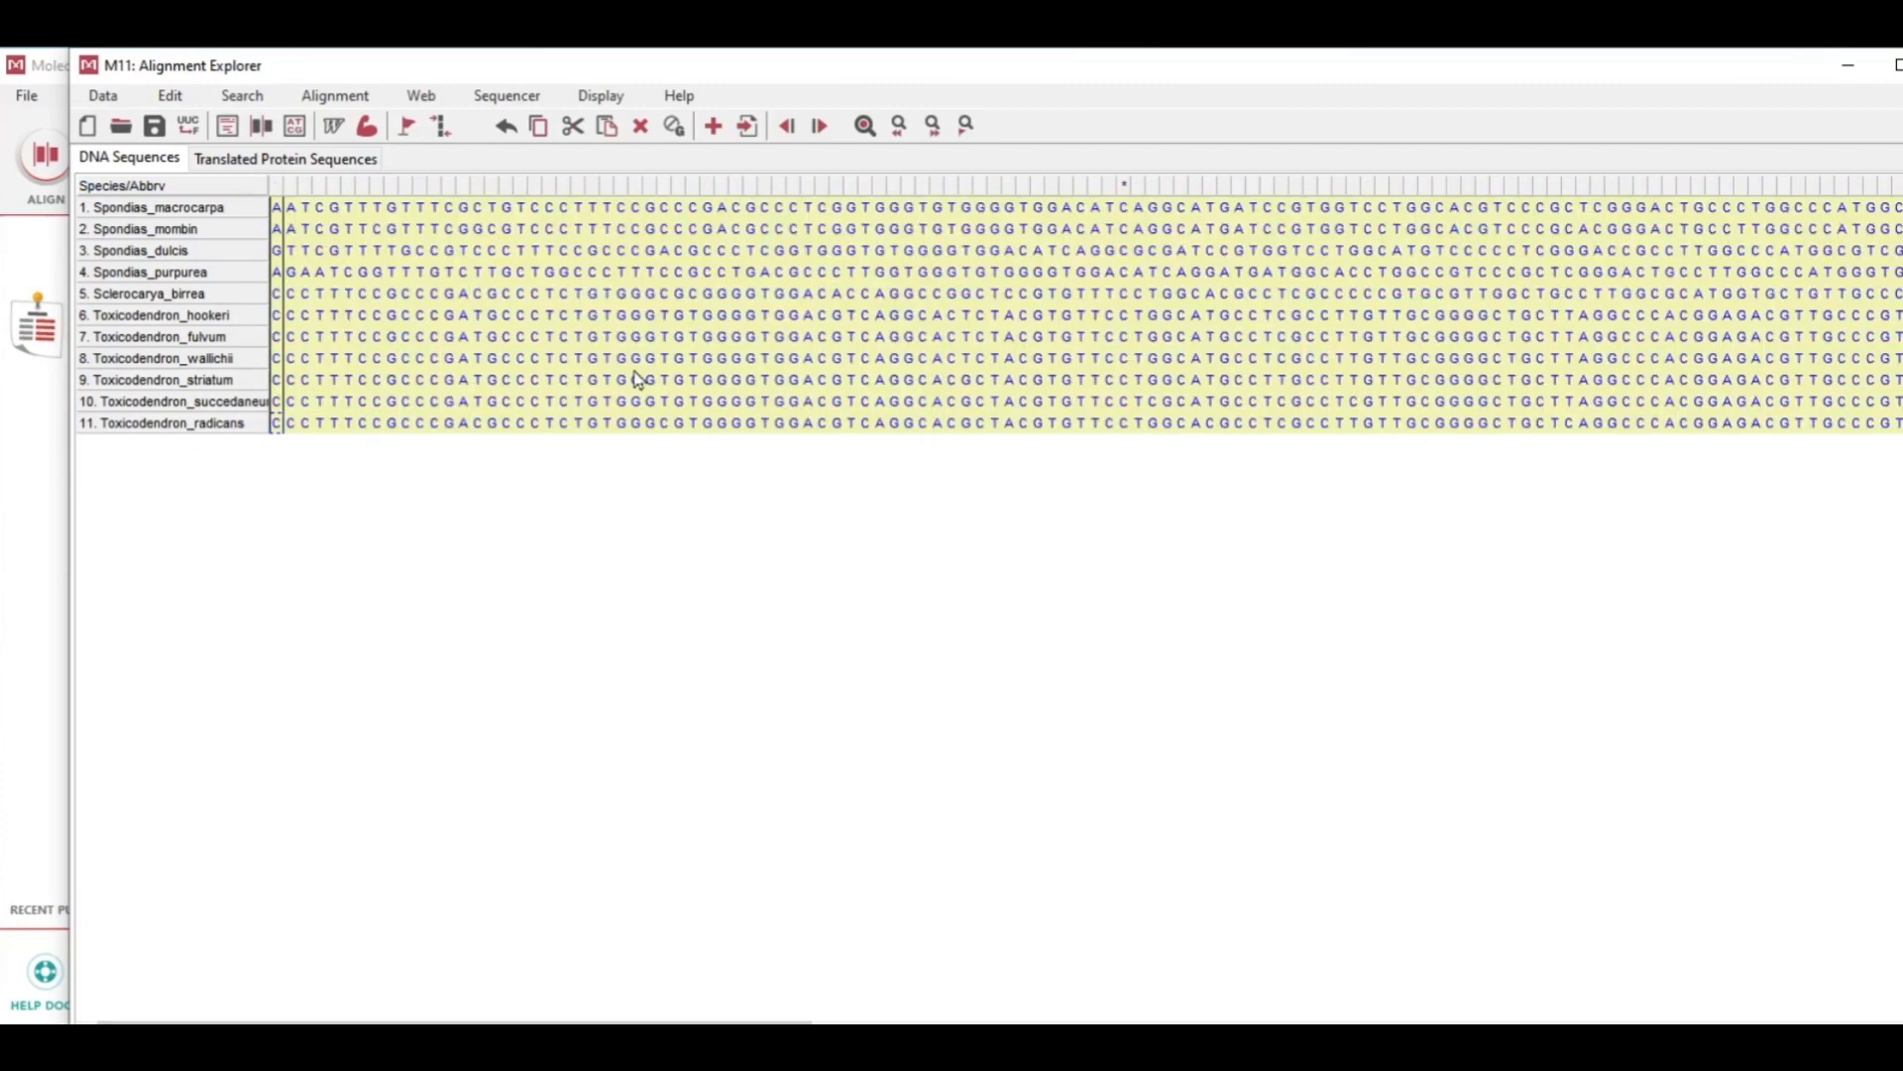
pyautogui.click(355, 99)
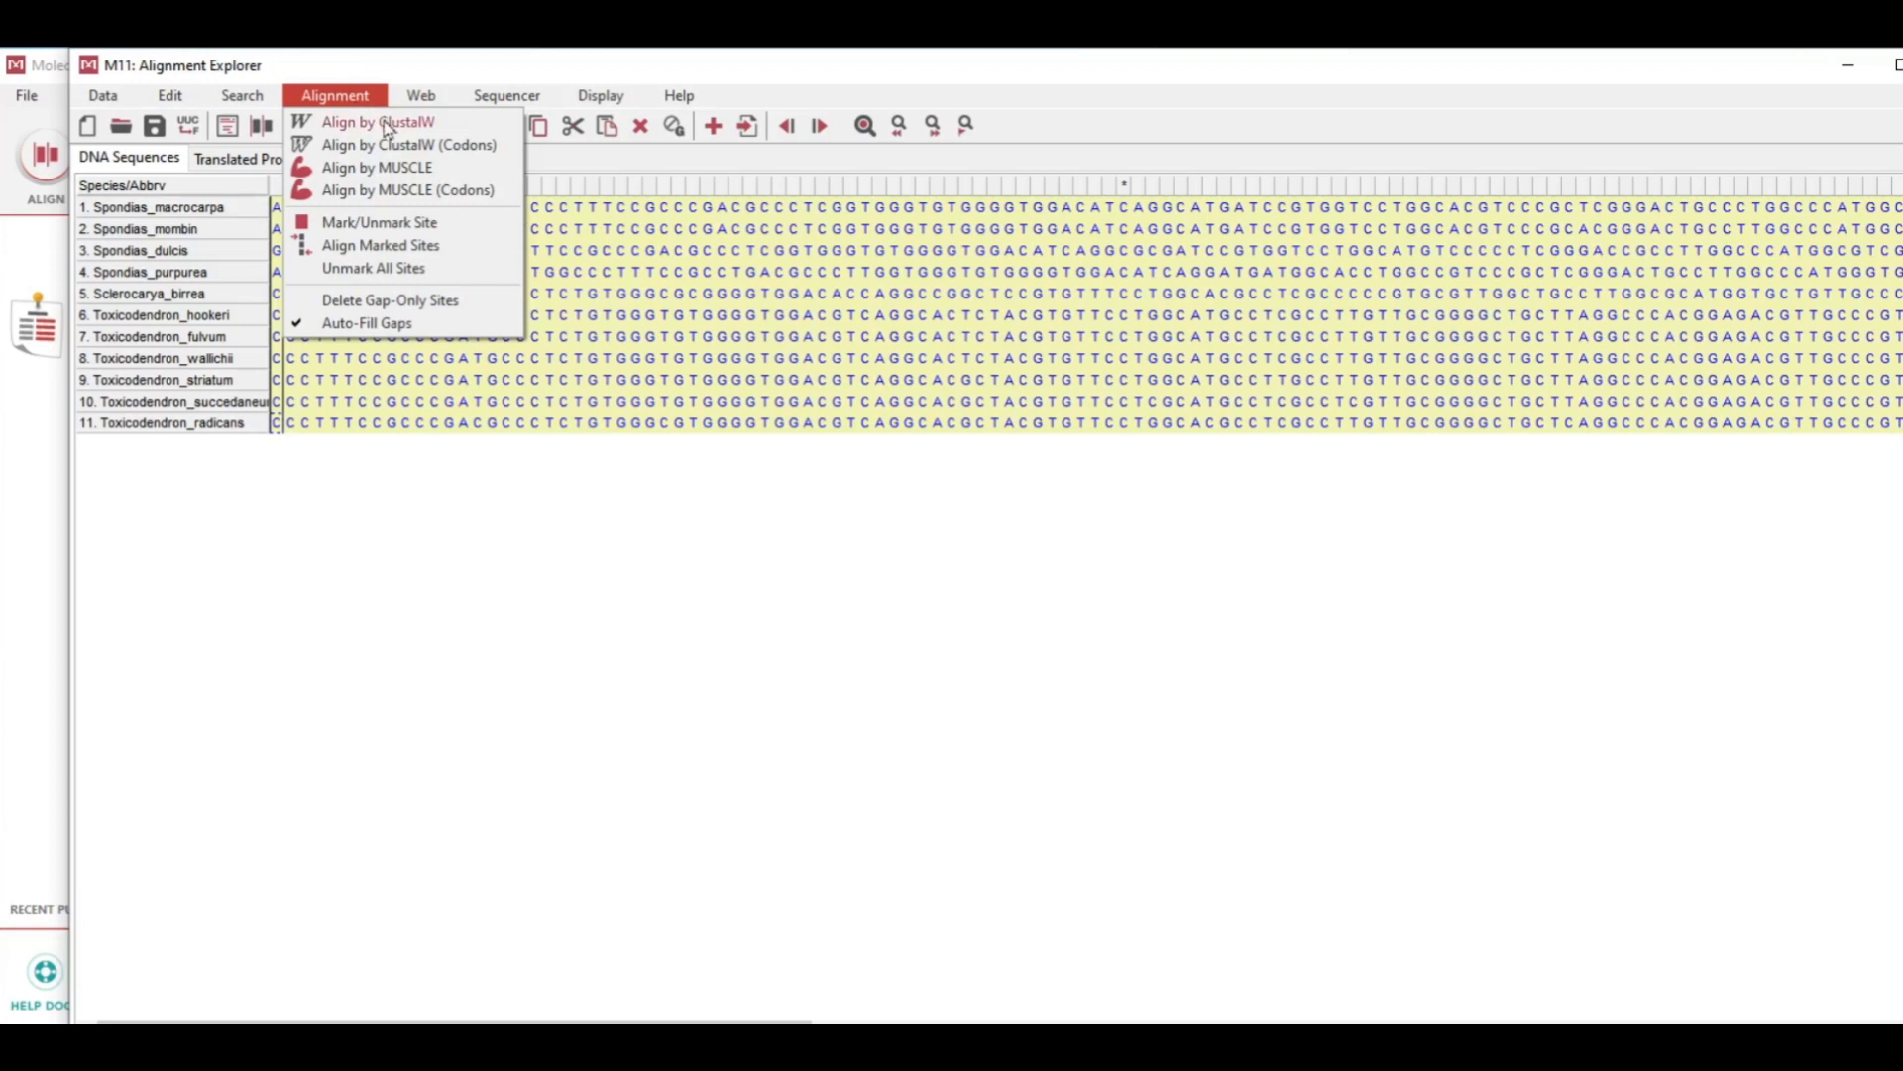
pyautogui.click(371, 121)
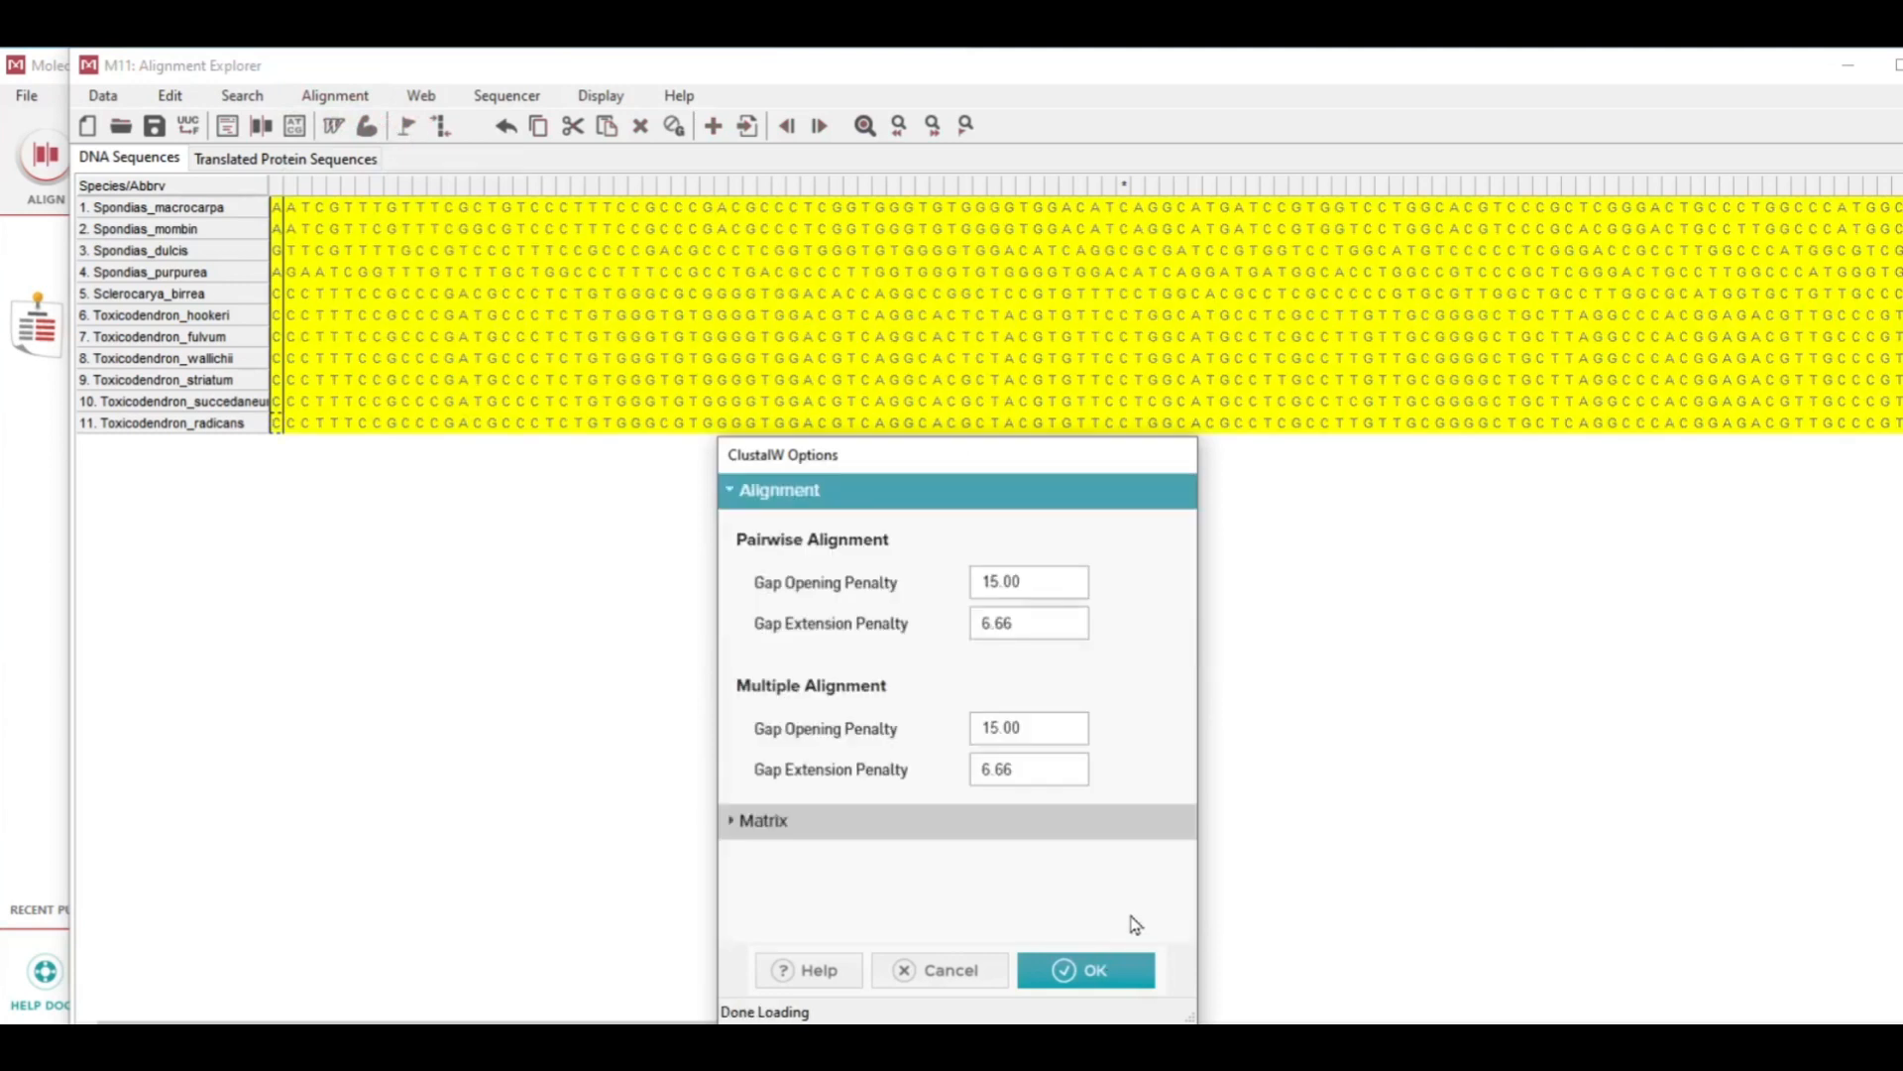
pyautogui.click(1110, 969)
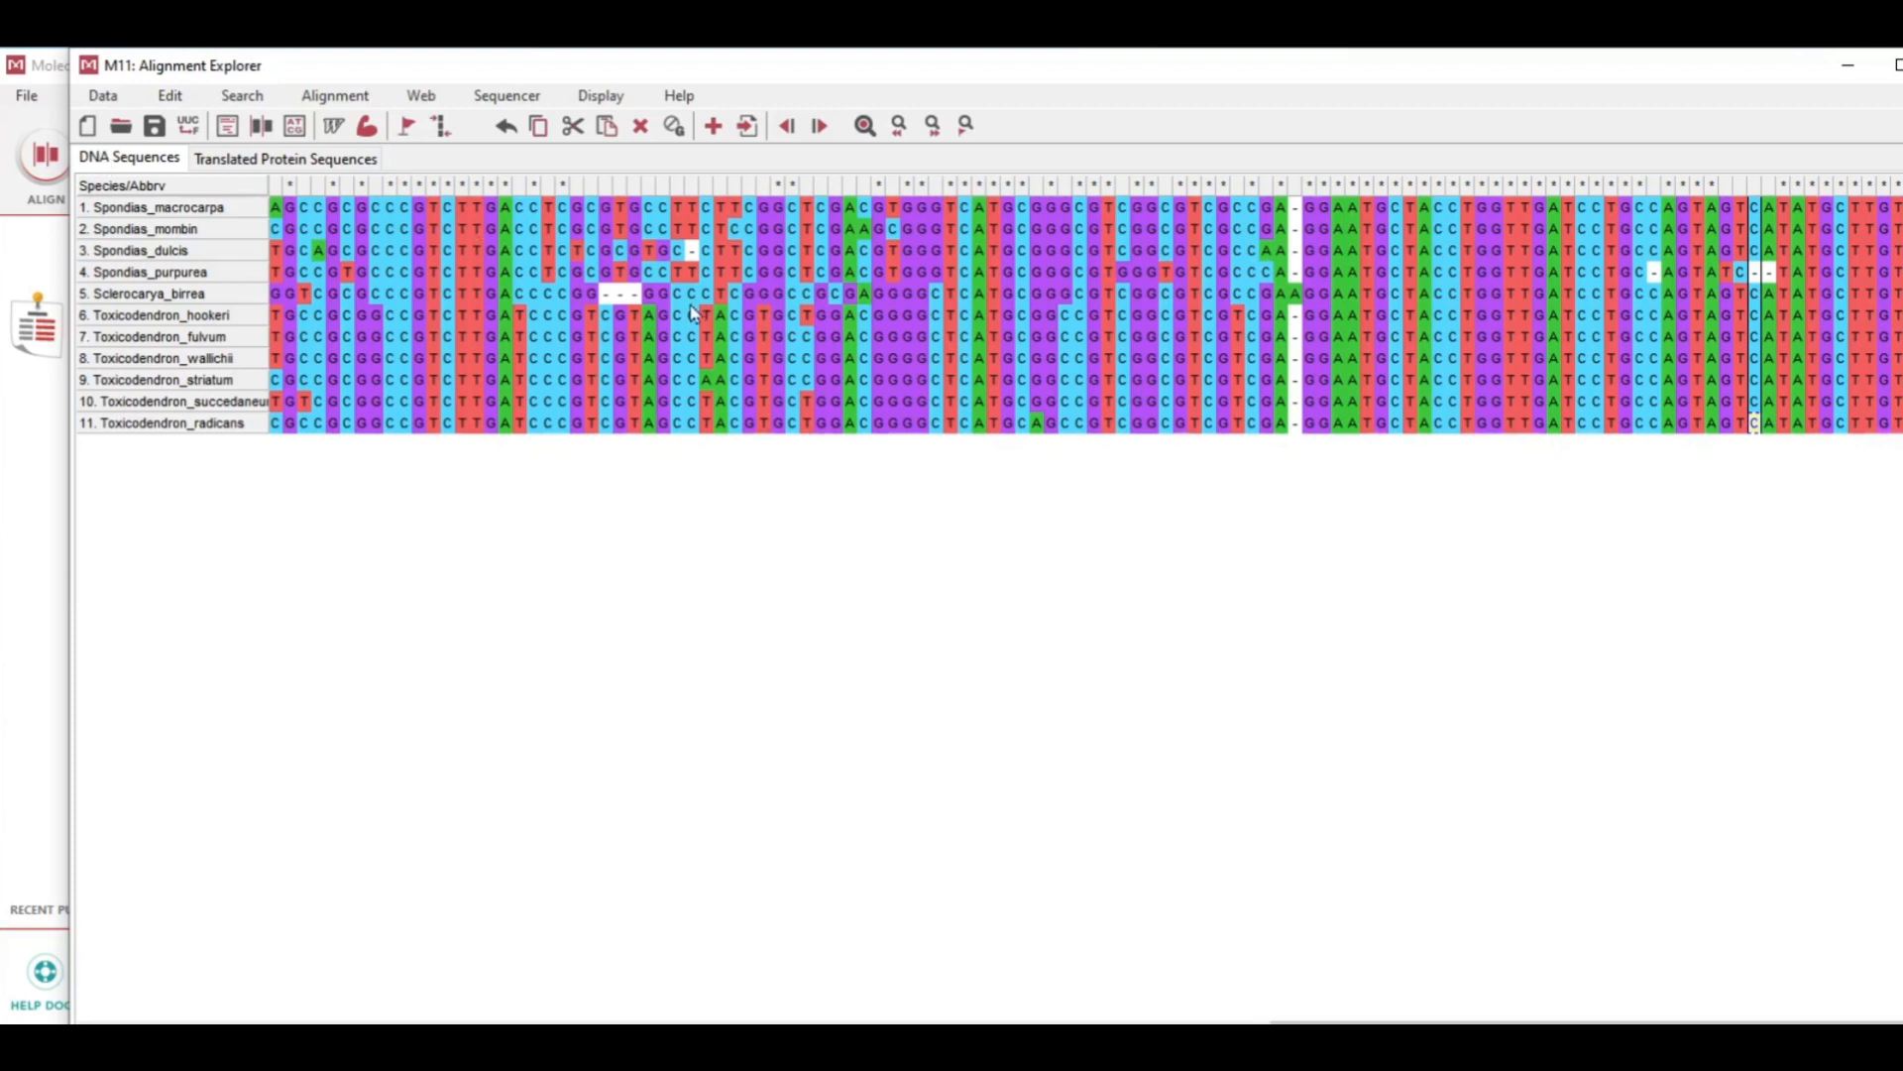
# Export the alignment in MEGA format to the Desktop under the file name Bioinformatics
pyautogui.click(104, 96)
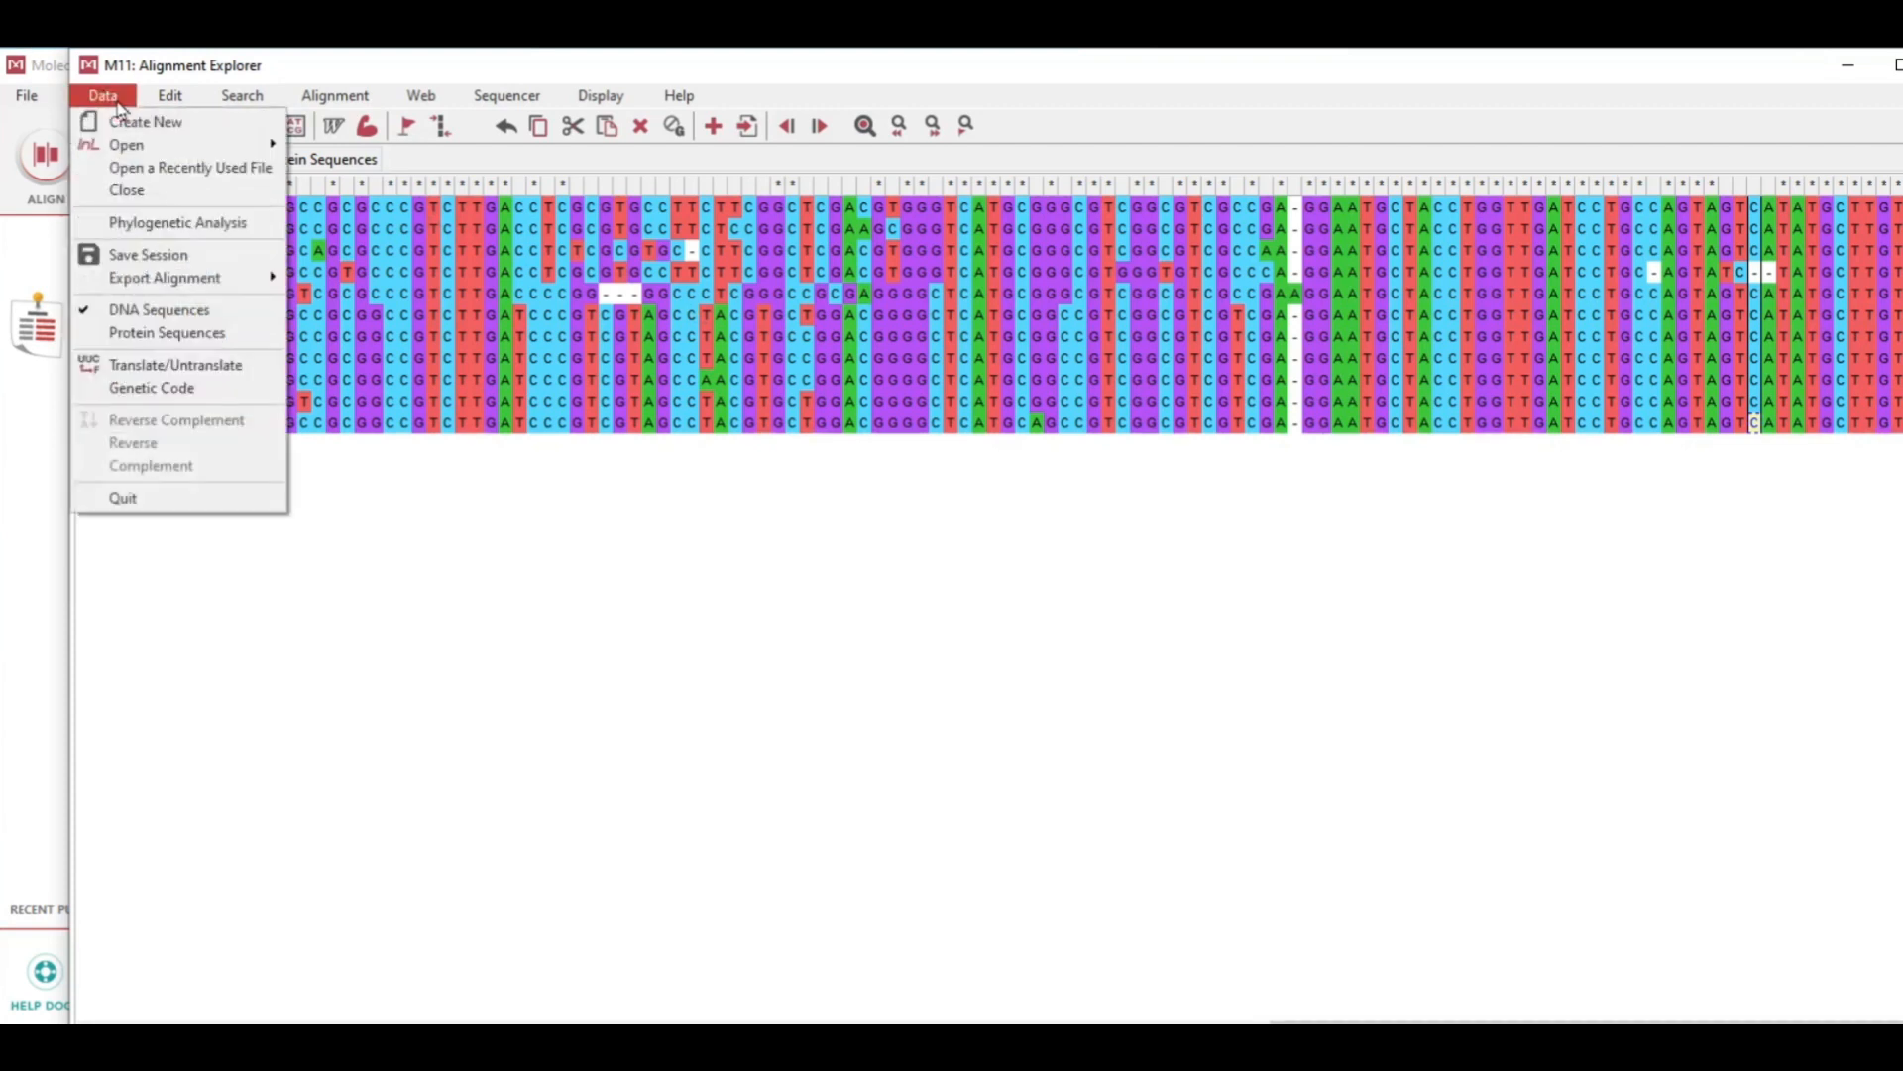
pyautogui.moveTo(243, 288)
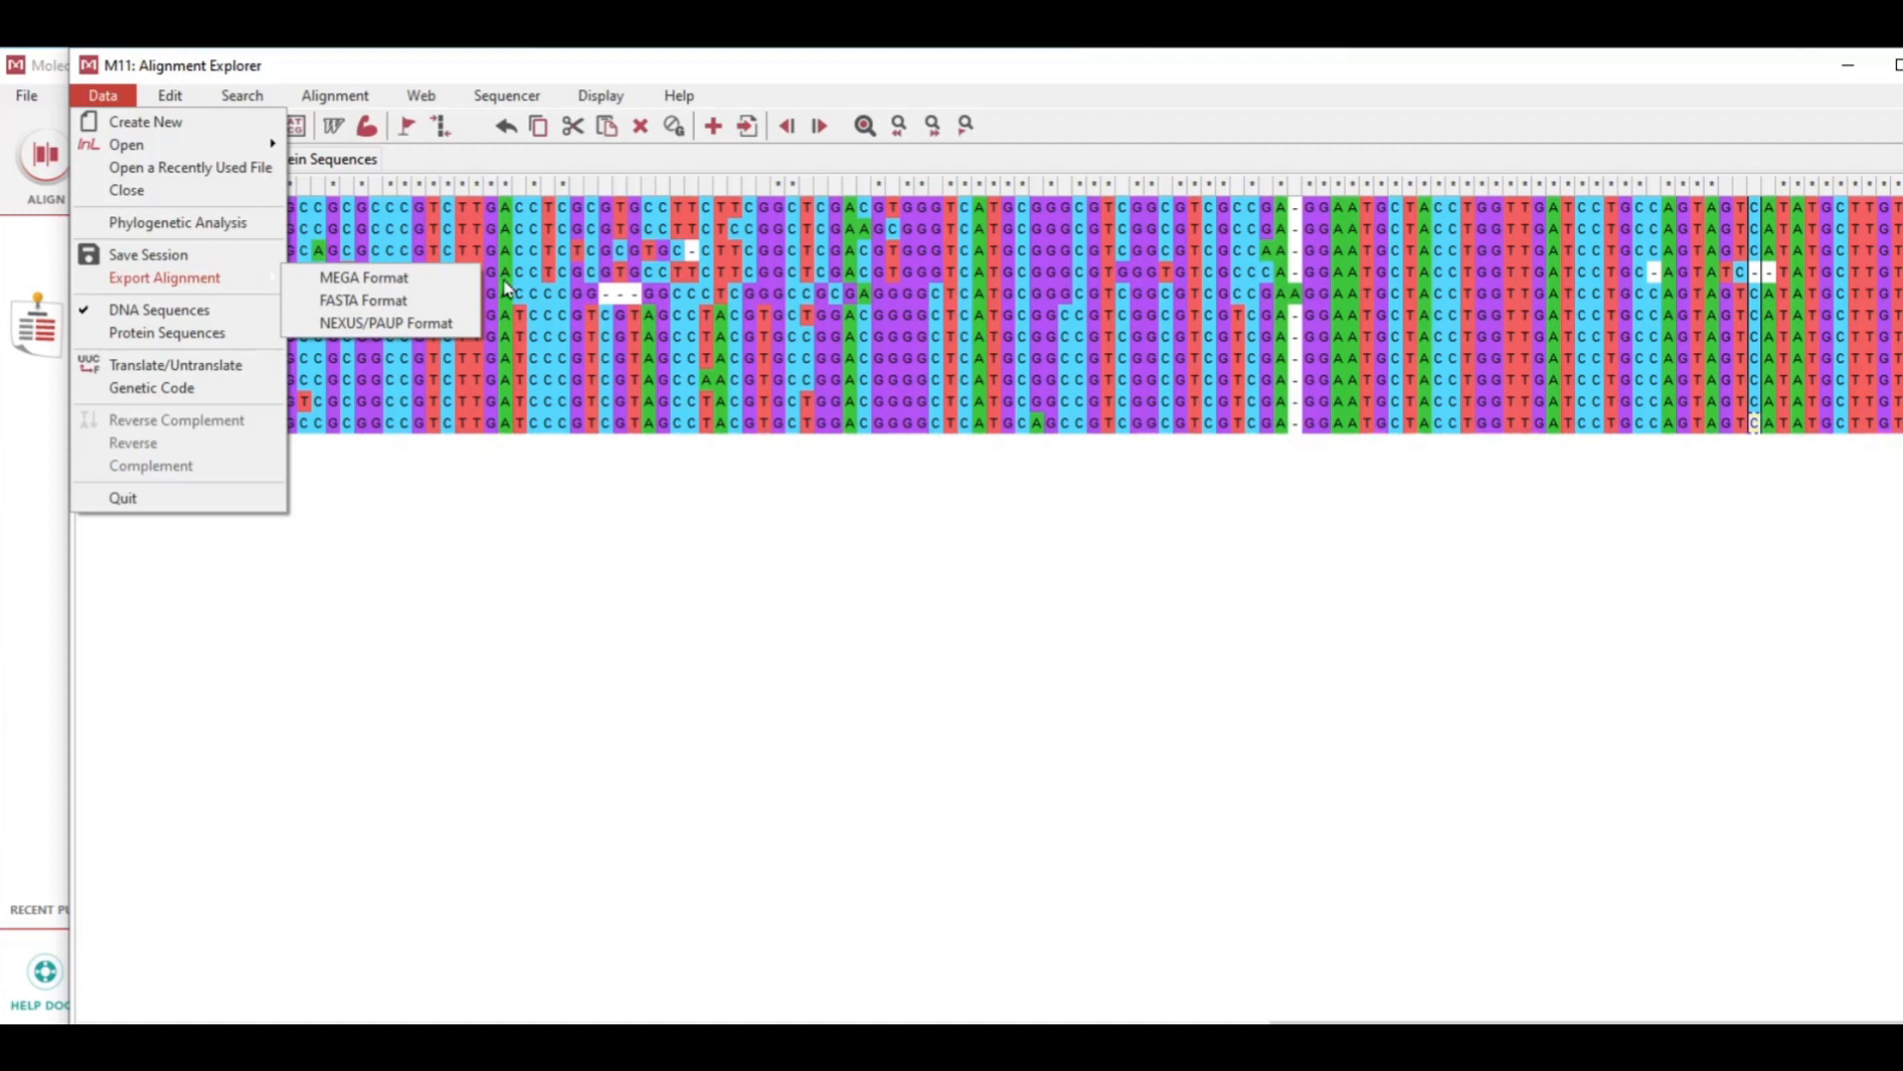
pyautogui.click(396, 281)
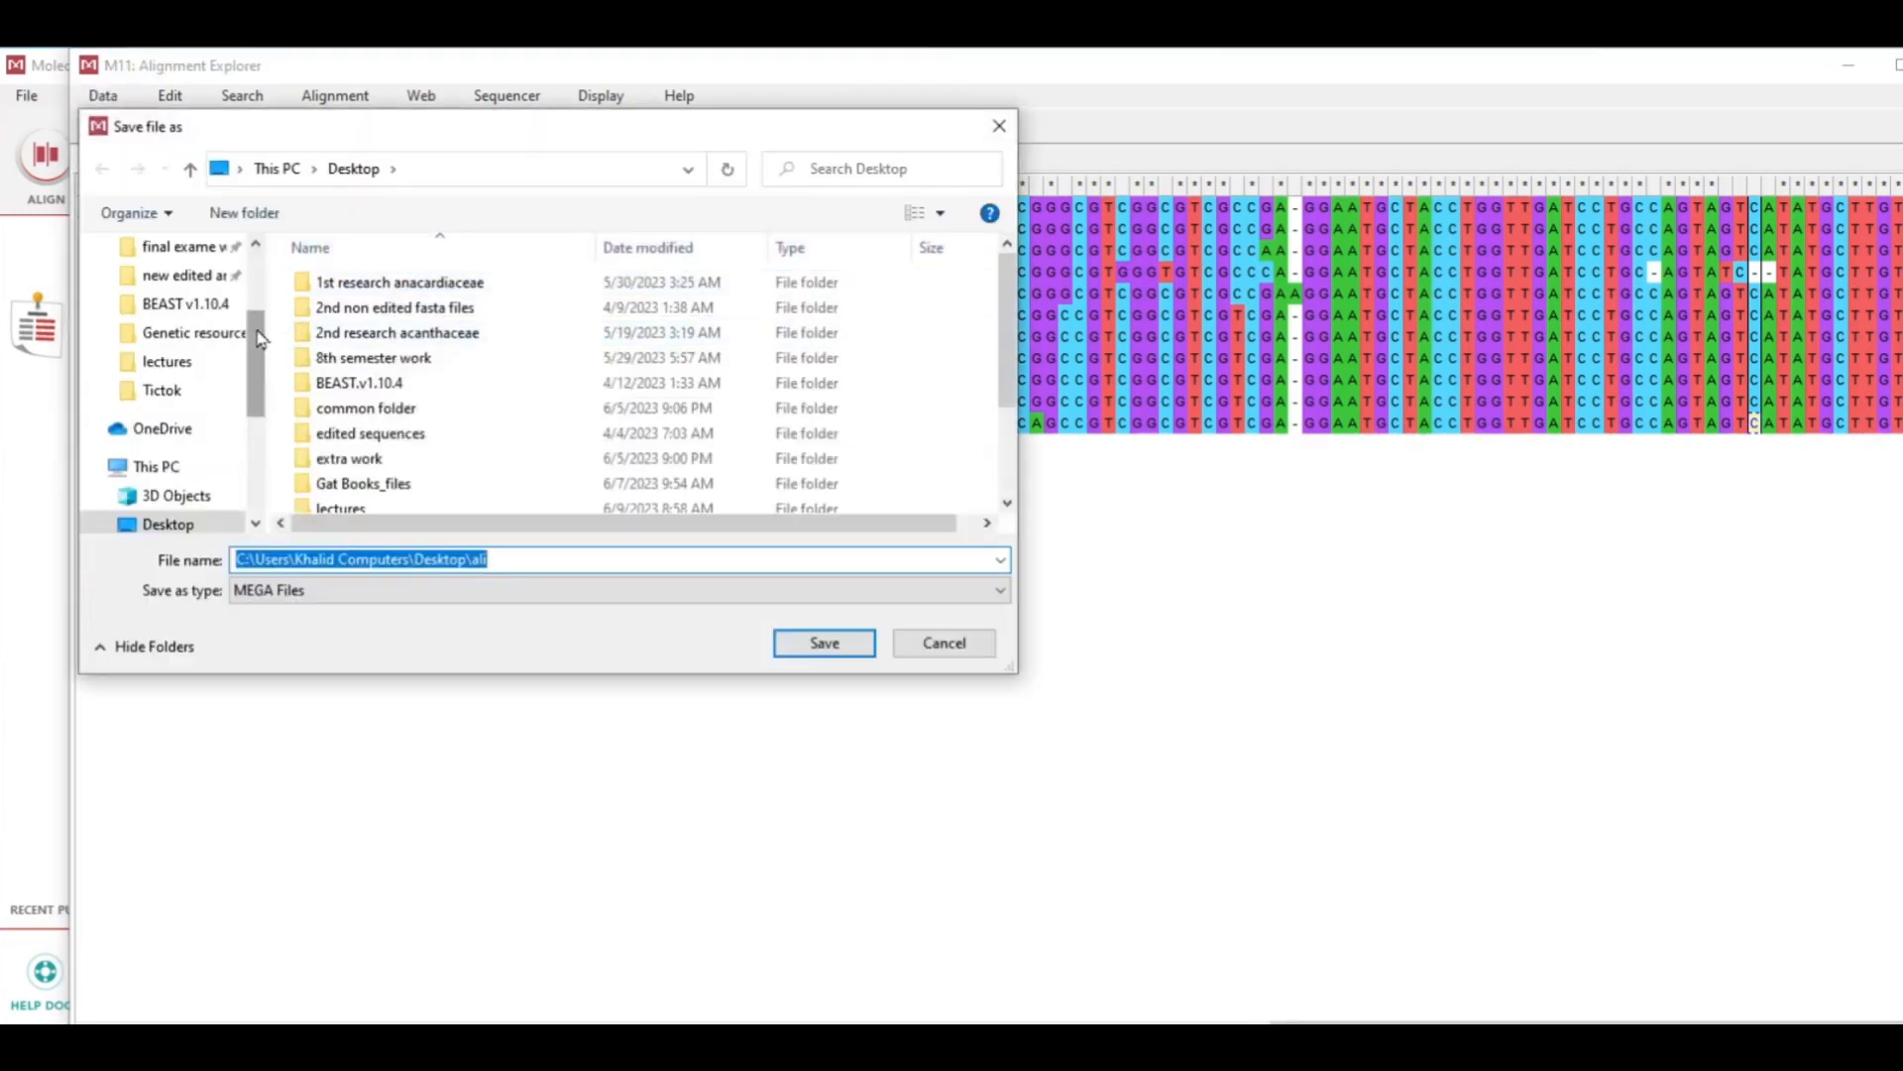
pyautogui.moveTo(259, 338); pyautogui.dragTo(260, 279)
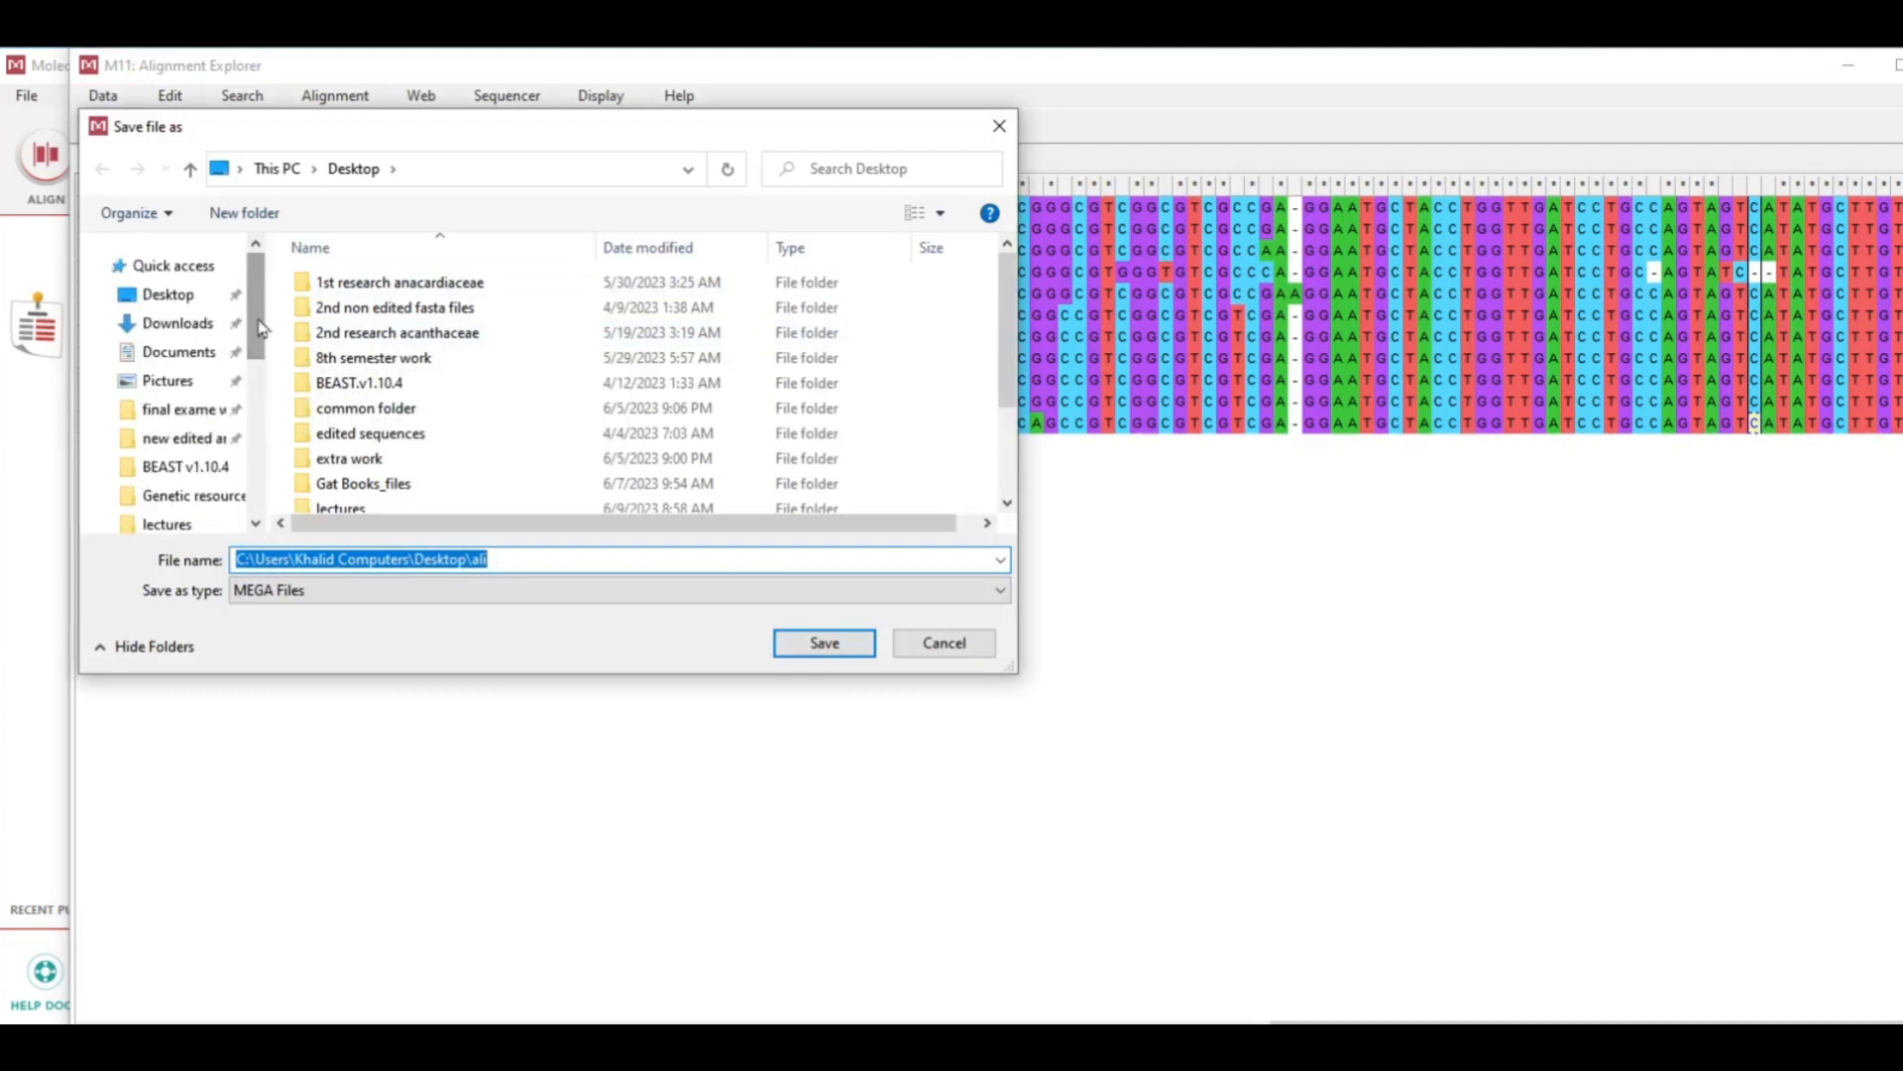
pyautogui.click(195, 306)
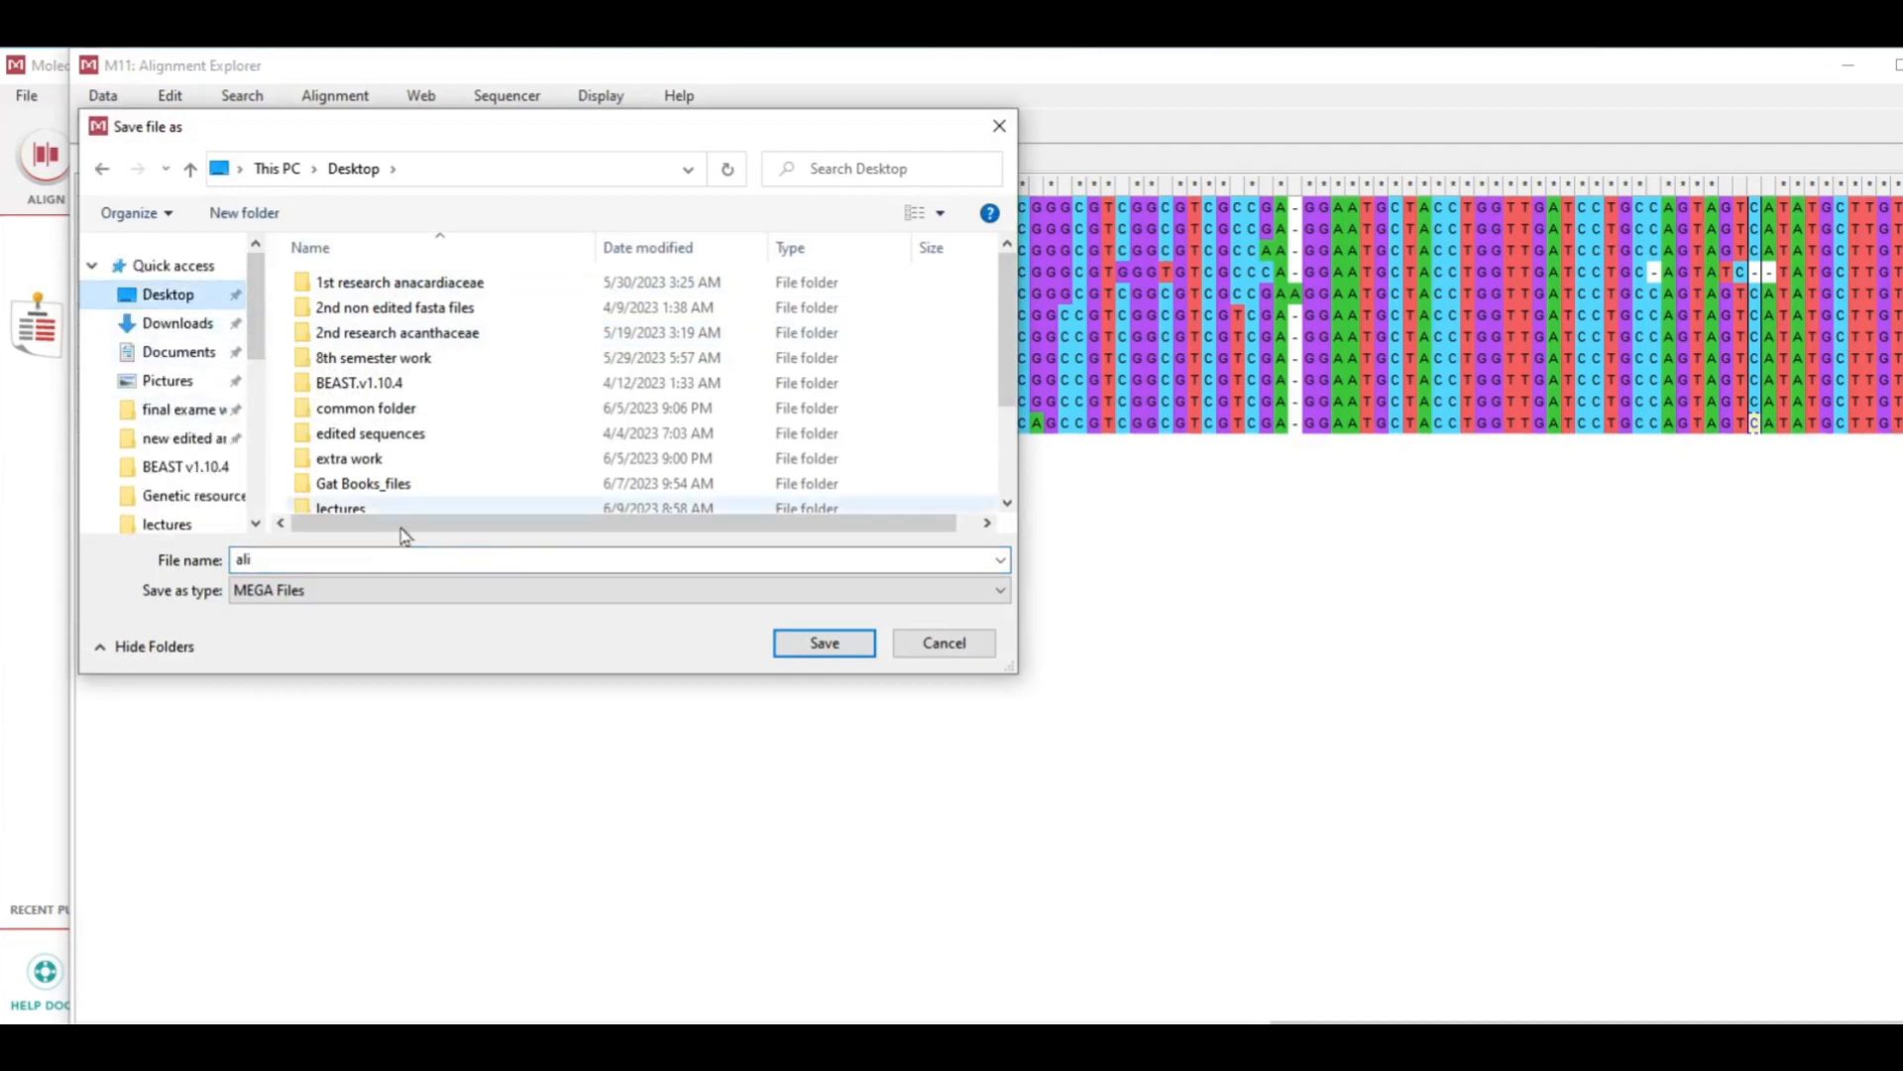
pyautogui.click(280, 559)
pyautogui.press('BackSpace')
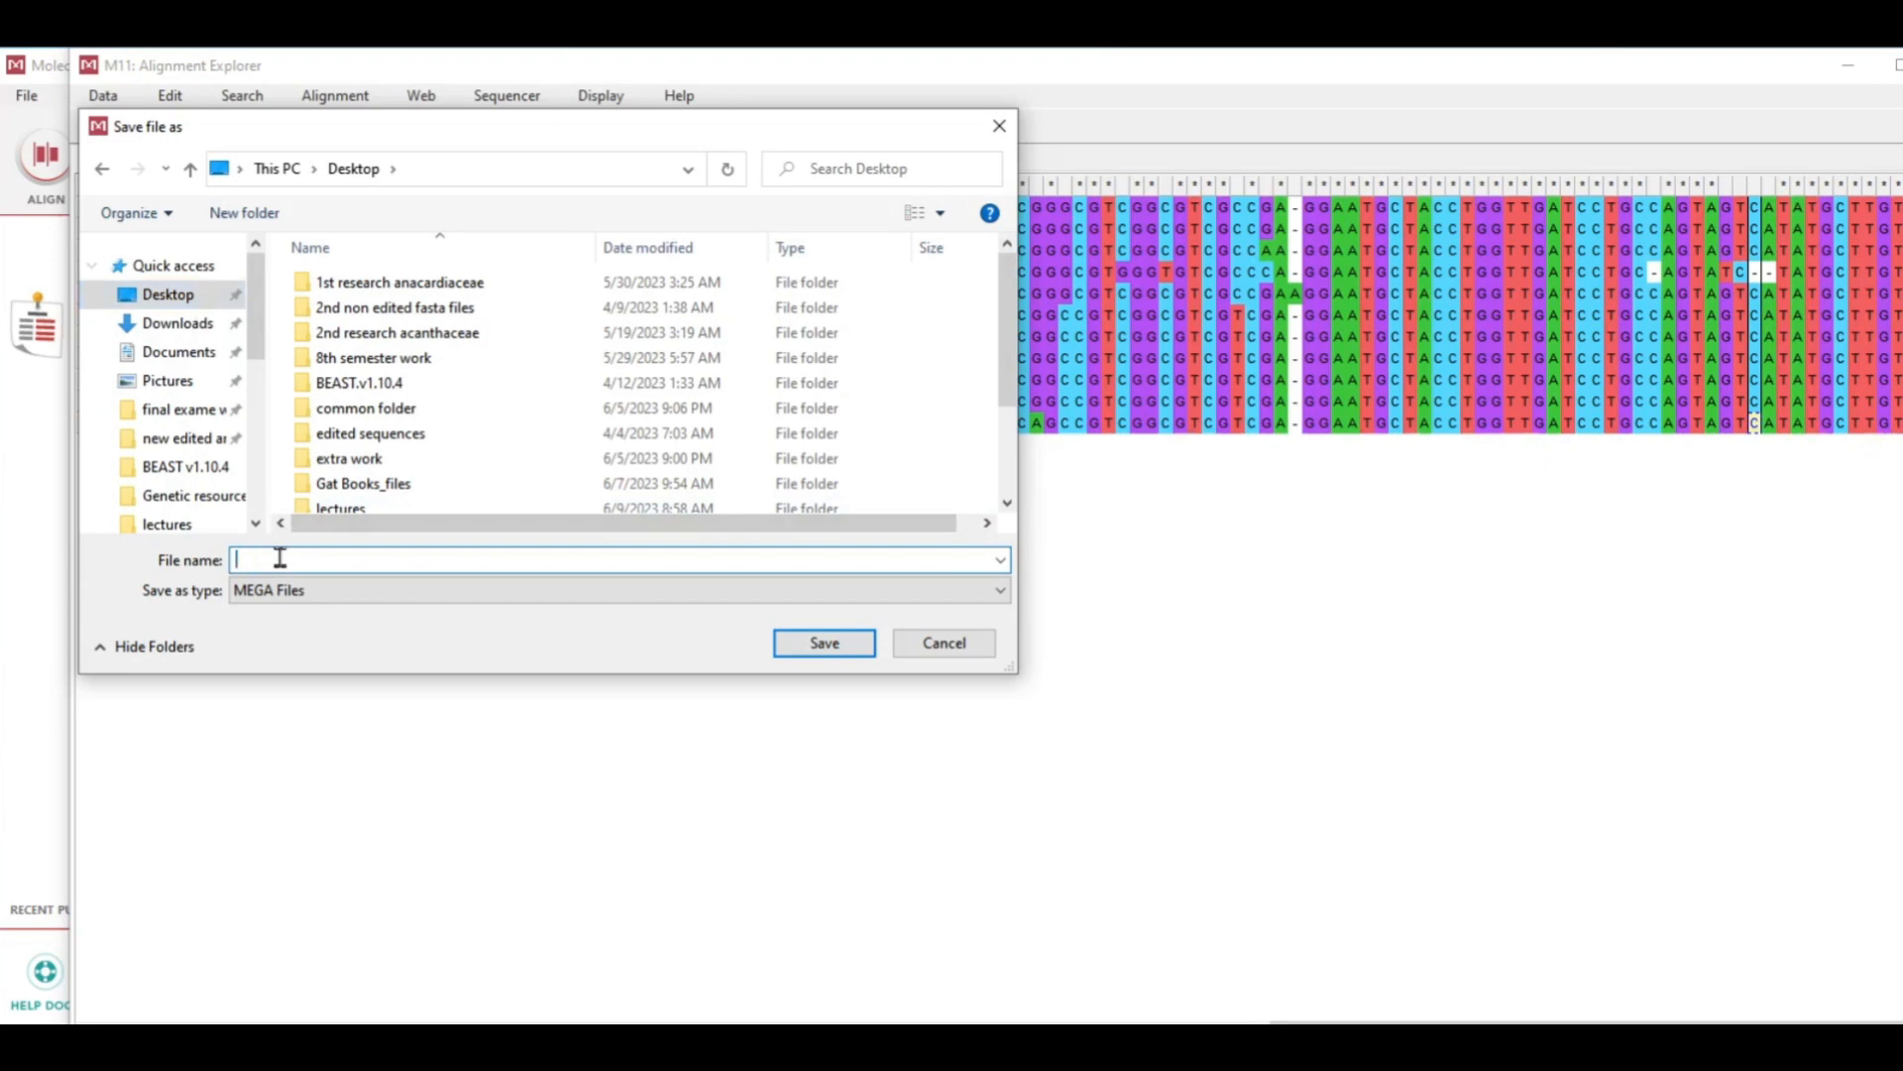
pyautogui.write('Bioinformatics')
pyautogui.moveTo(344, 561); pyautogui.dragTo(234, 560)
pyautogui.hotkey('ctrl', 'c')
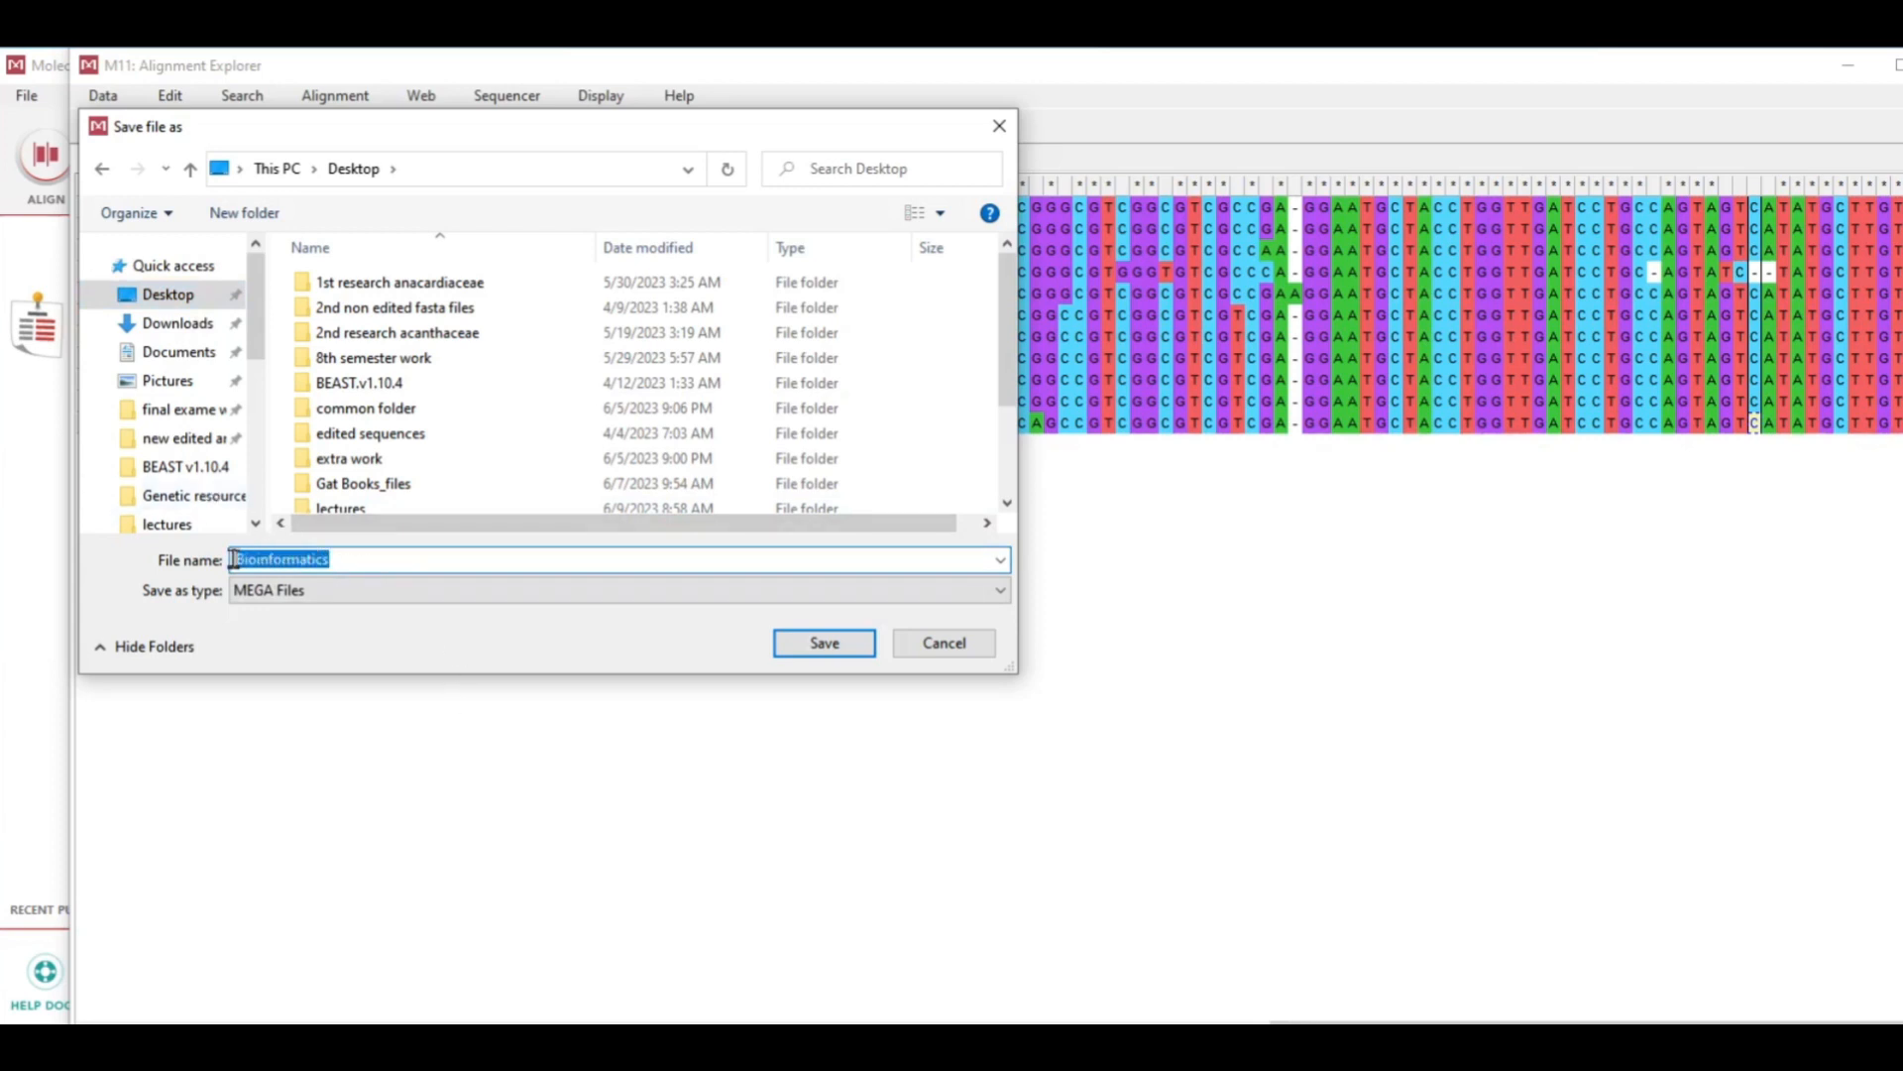
pyautogui.click(840, 644)
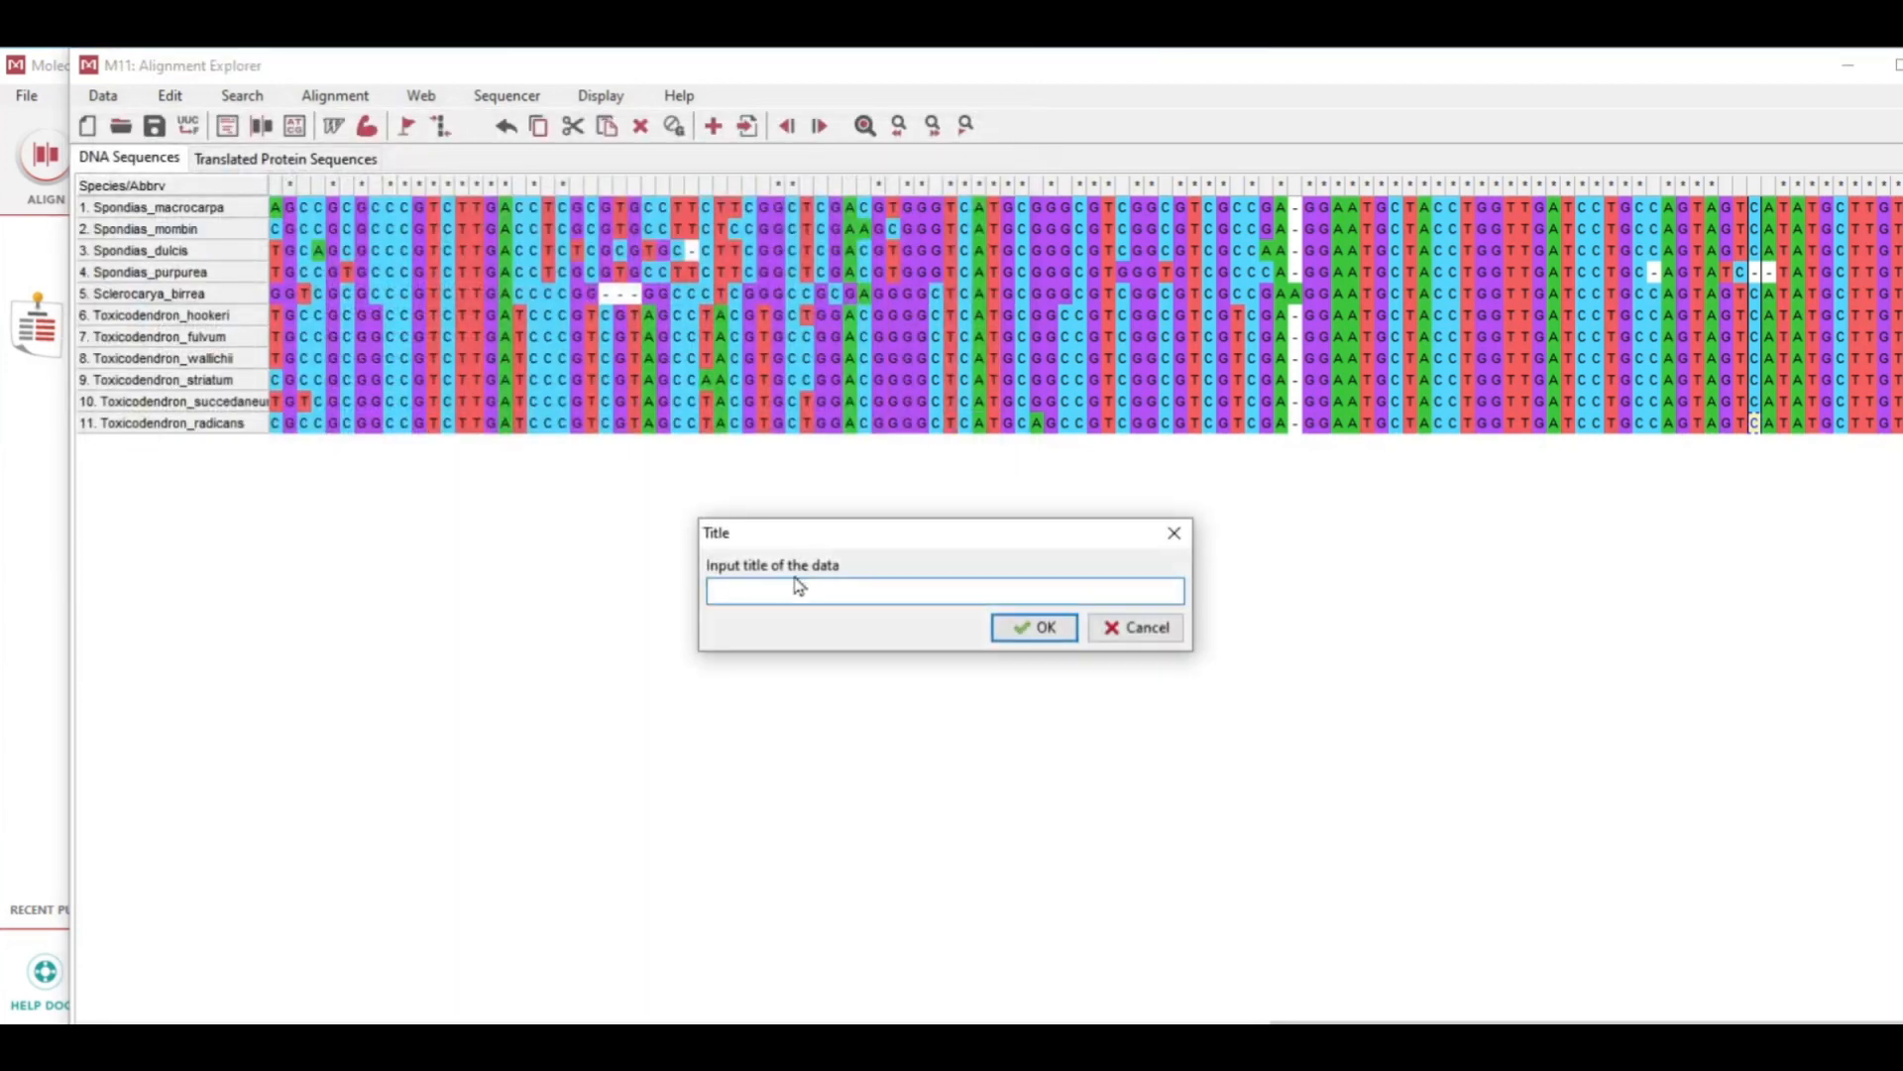
# Title the exported data Bioinformatics, declare it protein-coding nucleotide data, and close the Alignment Explorer
pyautogui.hotkey('ctrl', 'v')
pyautogui.click(1049, 628)
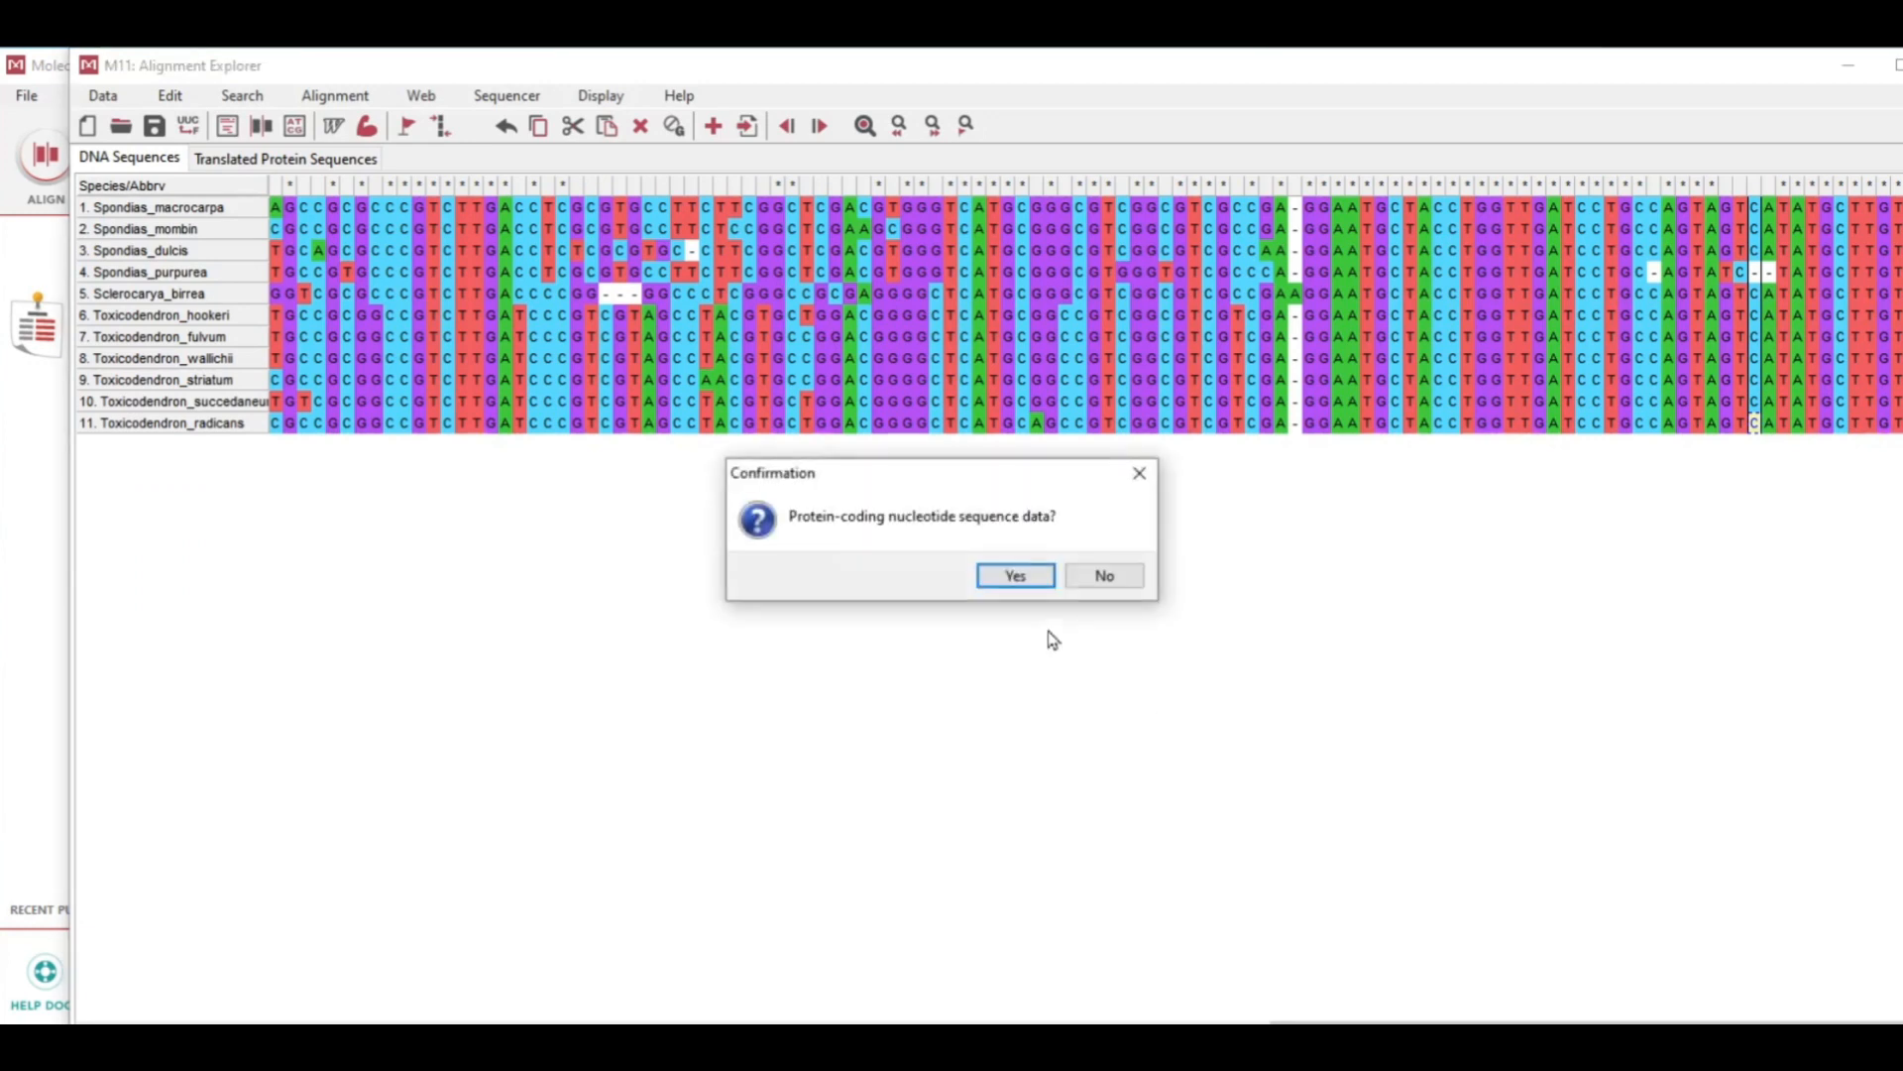
pyautogui.click(1016, 577)
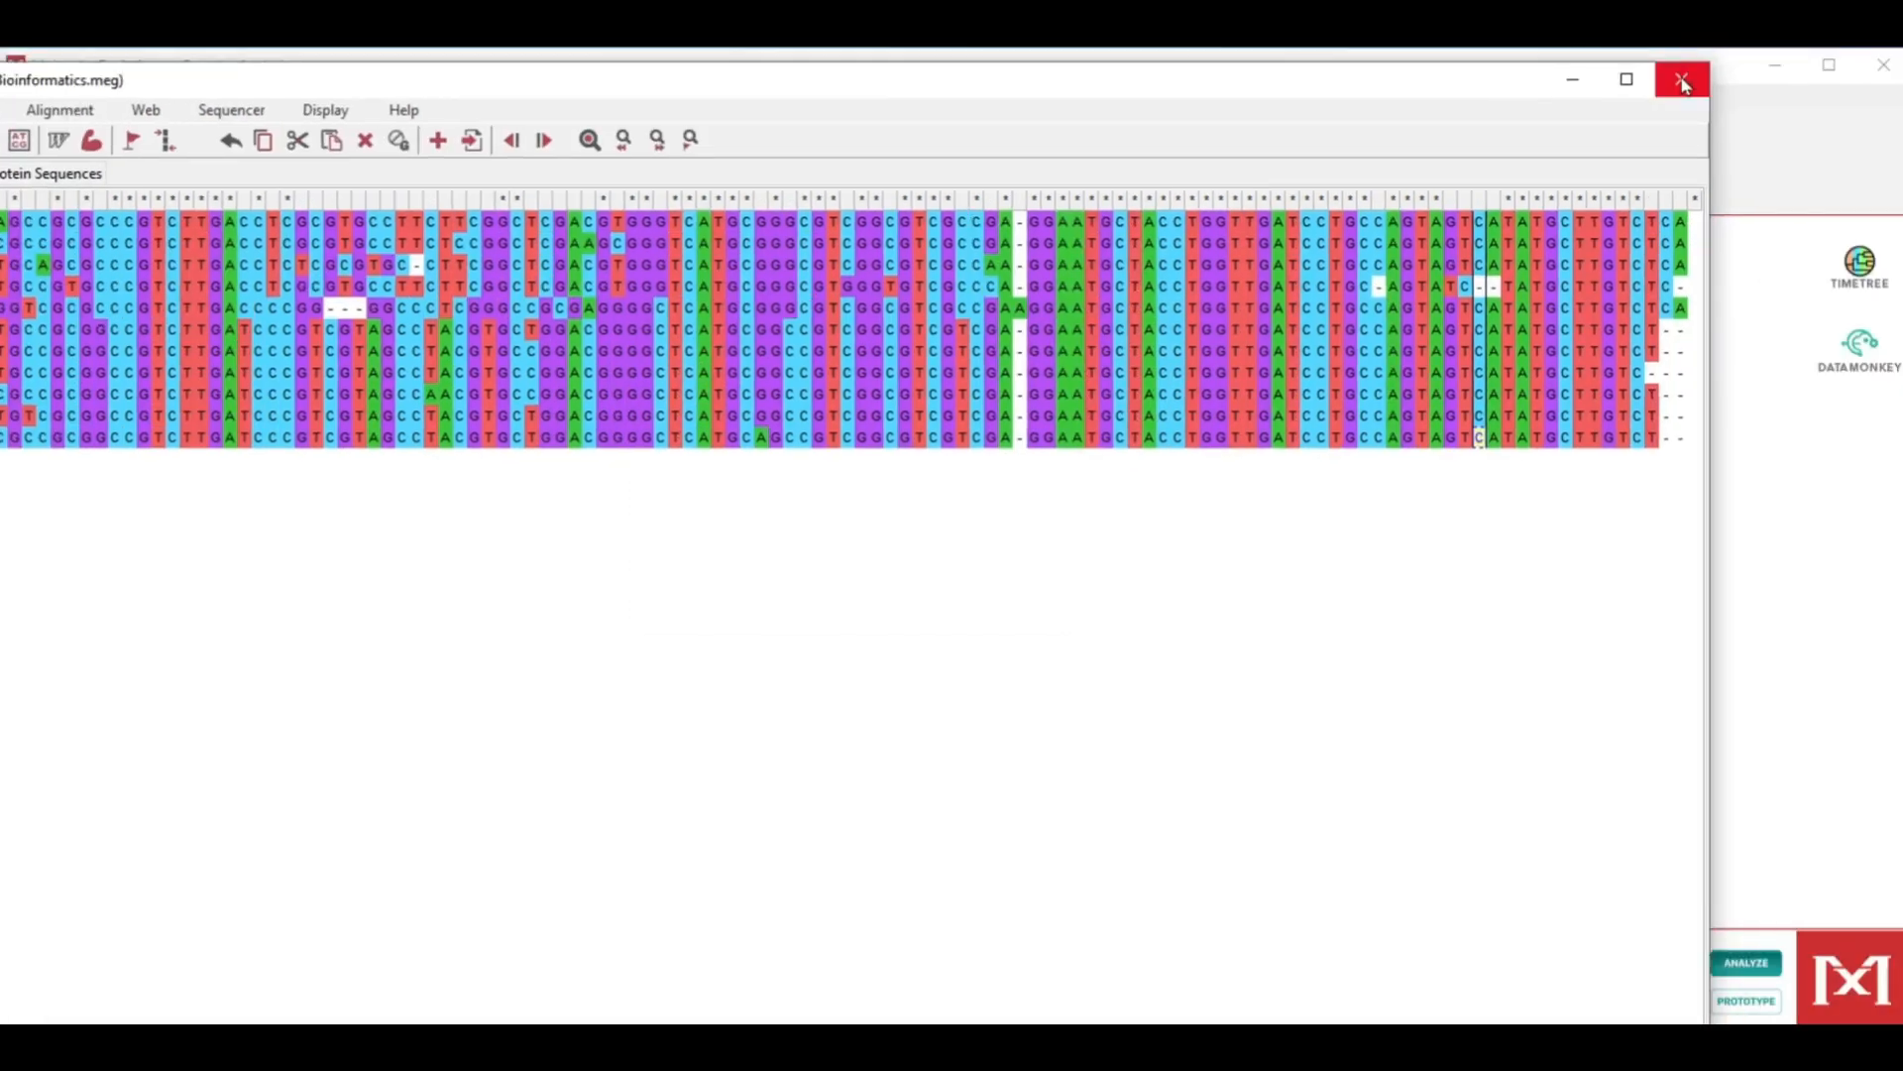
pyautogui.click(1683, 81)
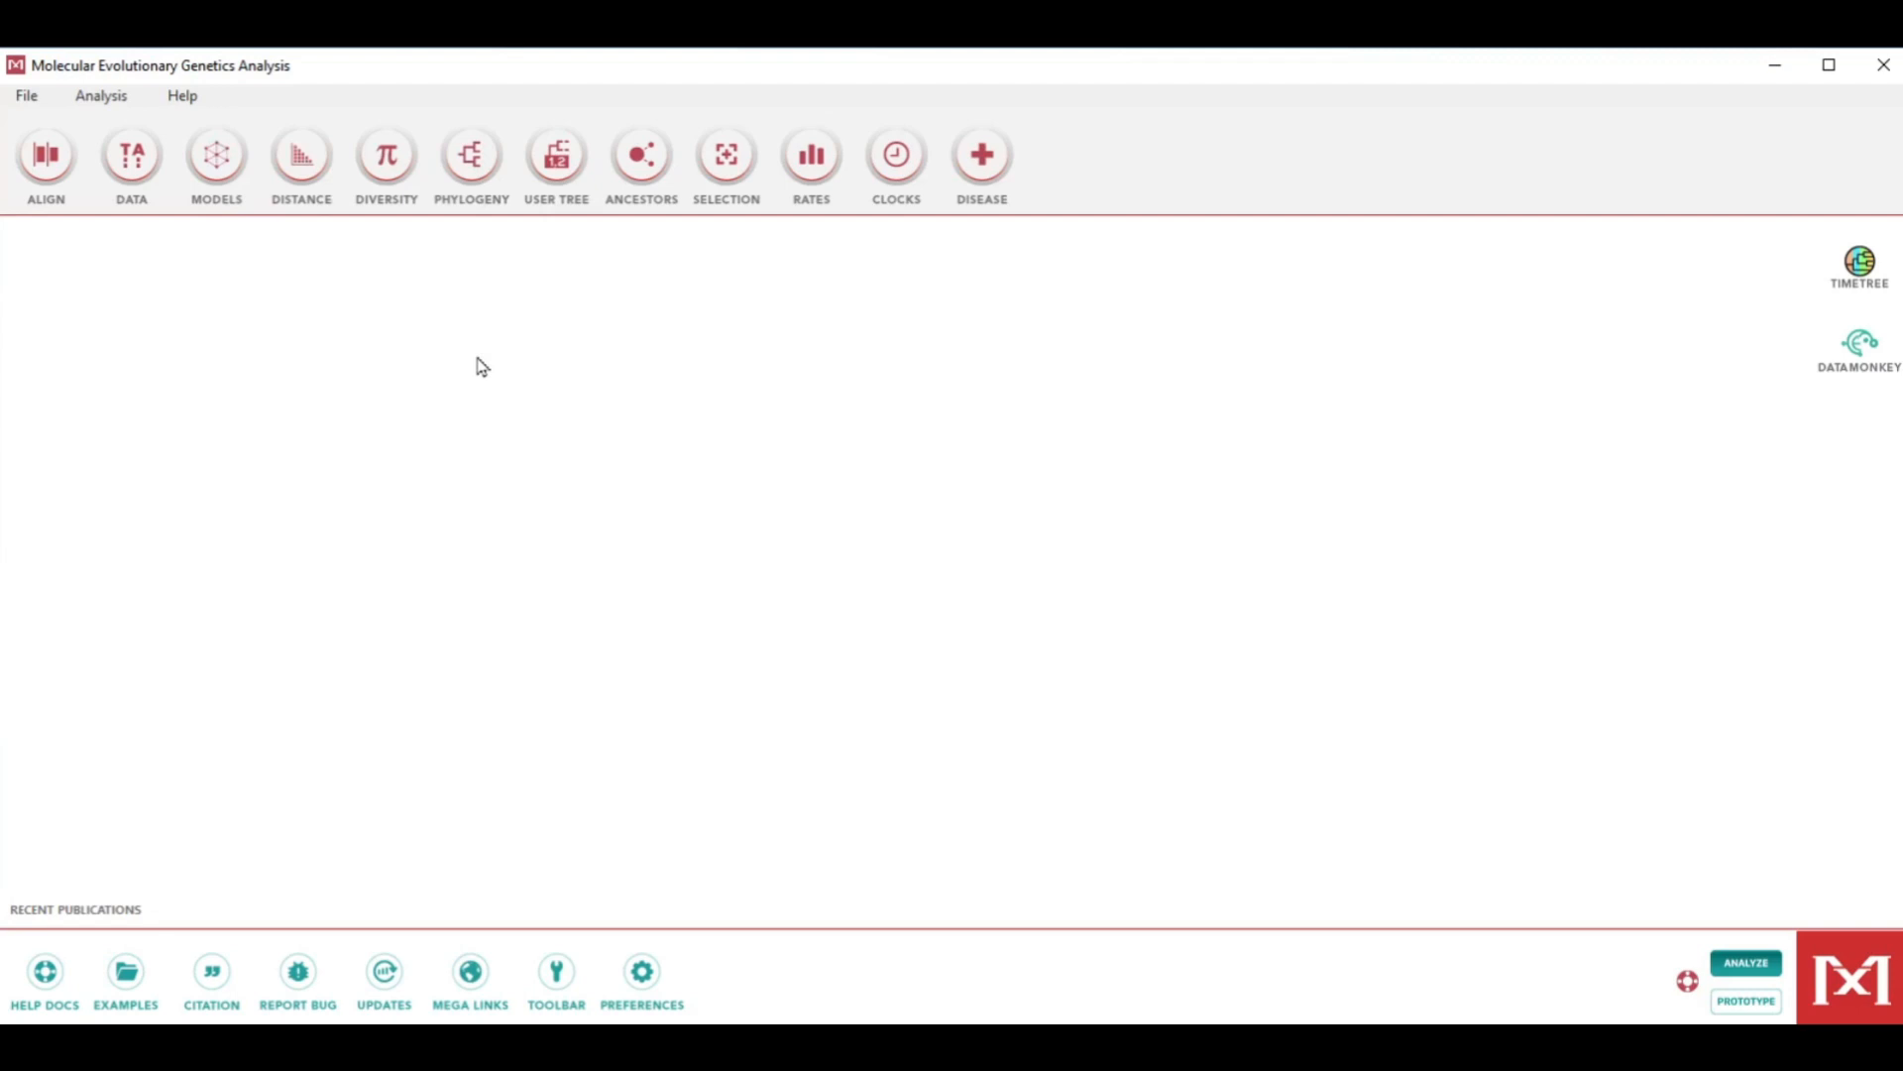
# Construct a Neighbor-Joining tree from the Bioinformatics MEGA file on the Desktop, keeping the preset analysis preferences
pyautogui.click(481, 164)
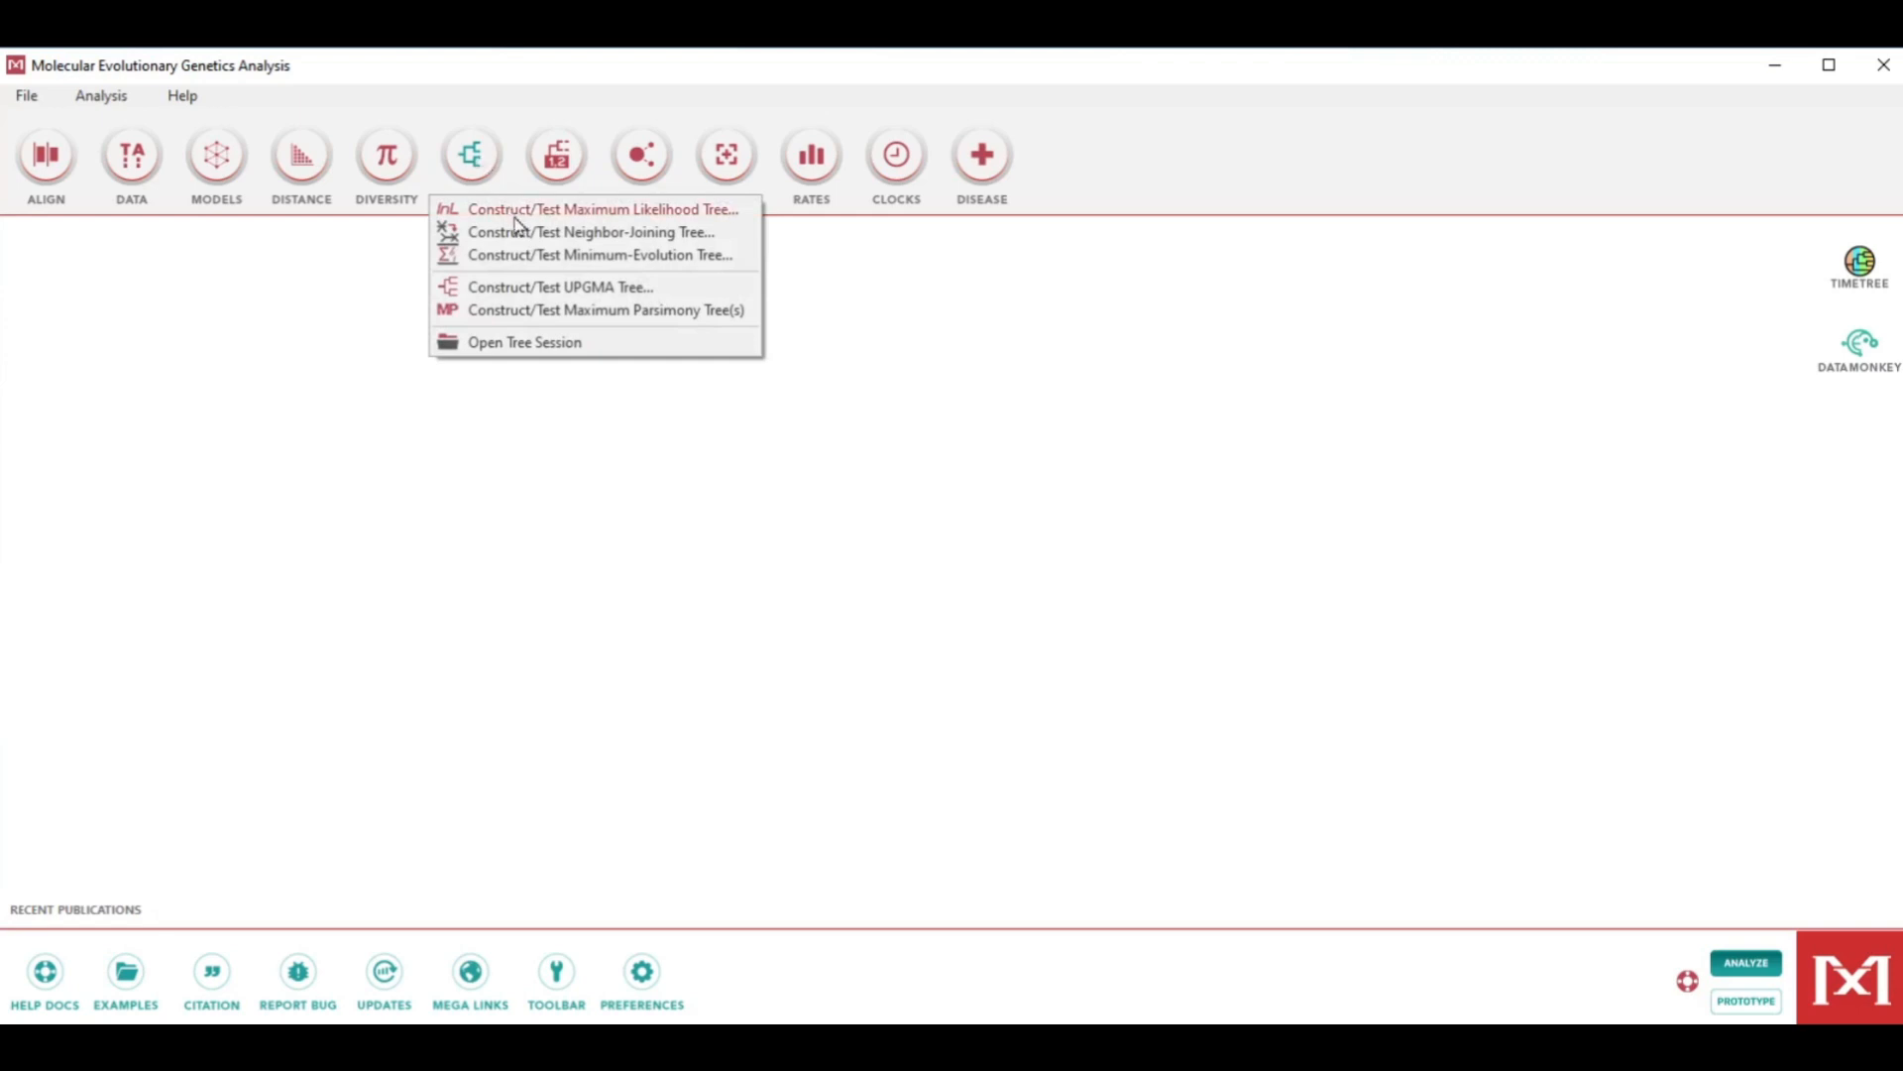
pyautogui.click(560, 235)
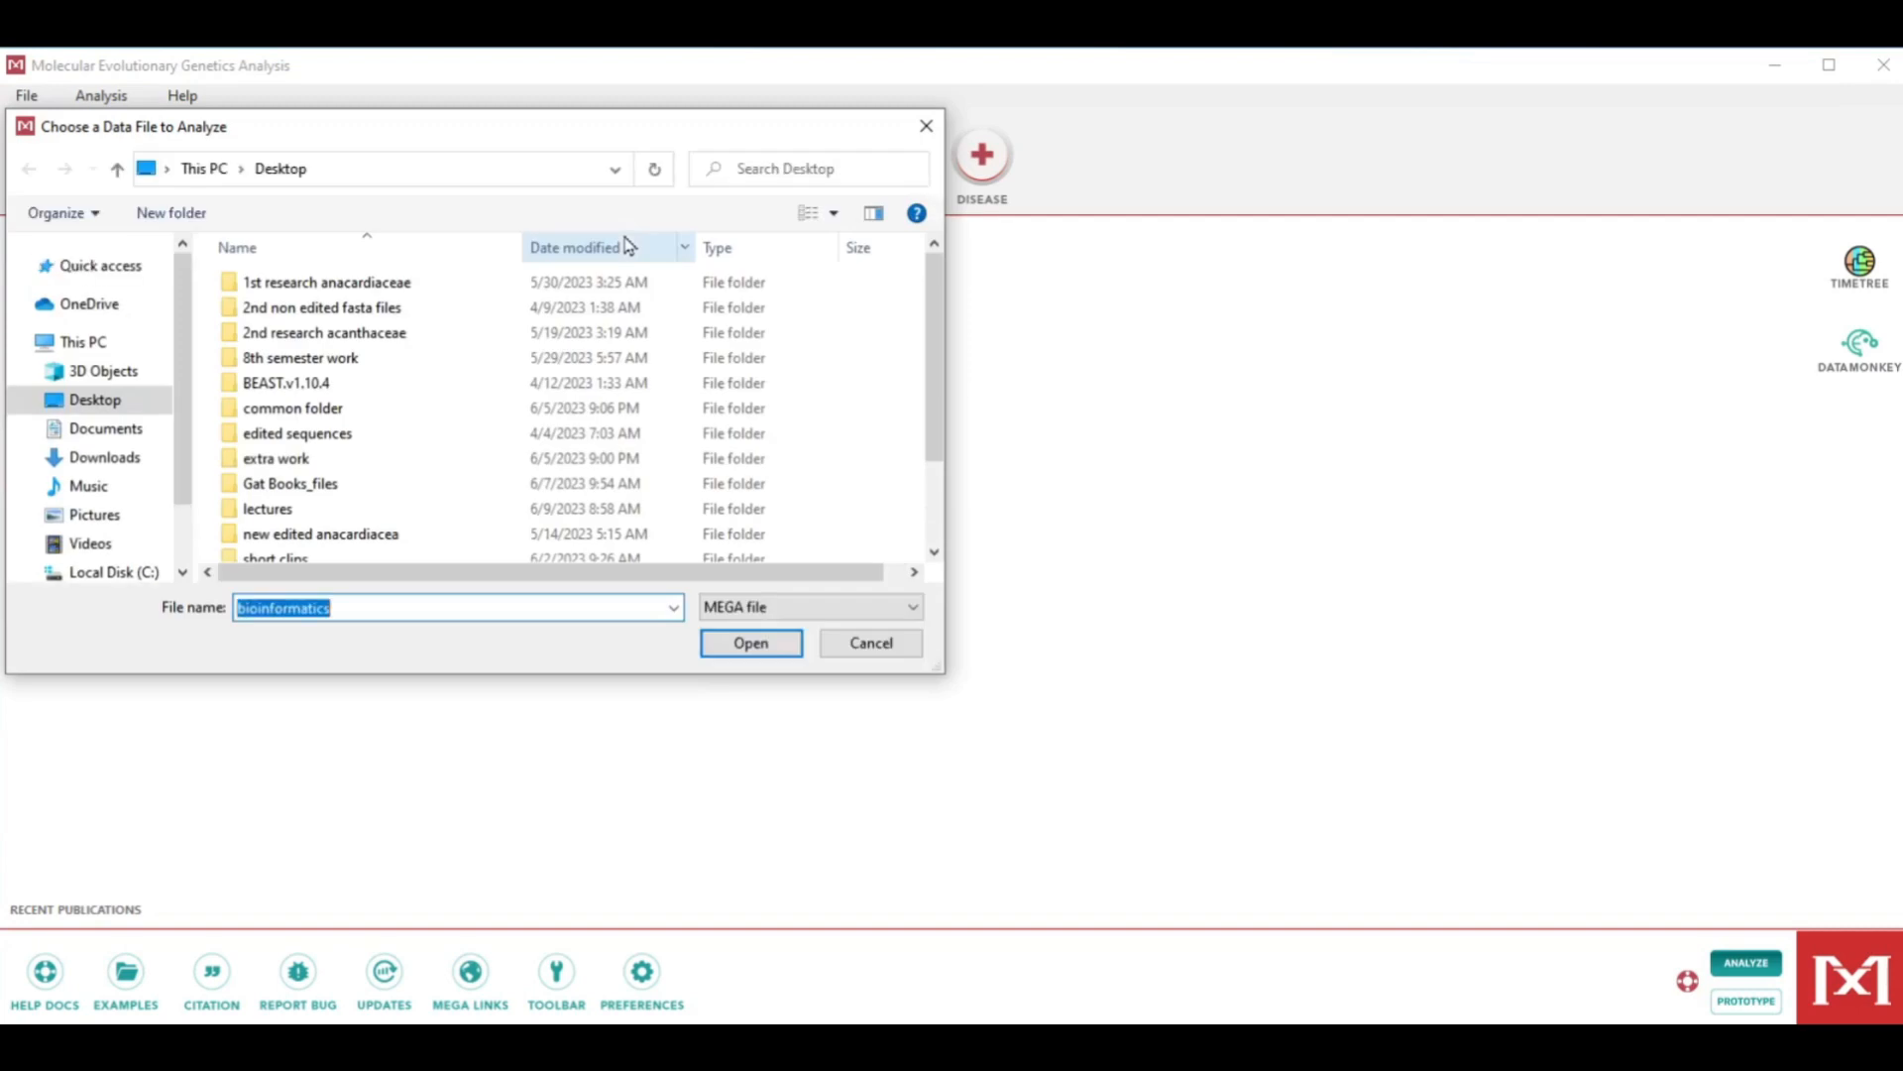
pyautogui.moveTo(189, 393); pyautogui.dragTo(183, 377)
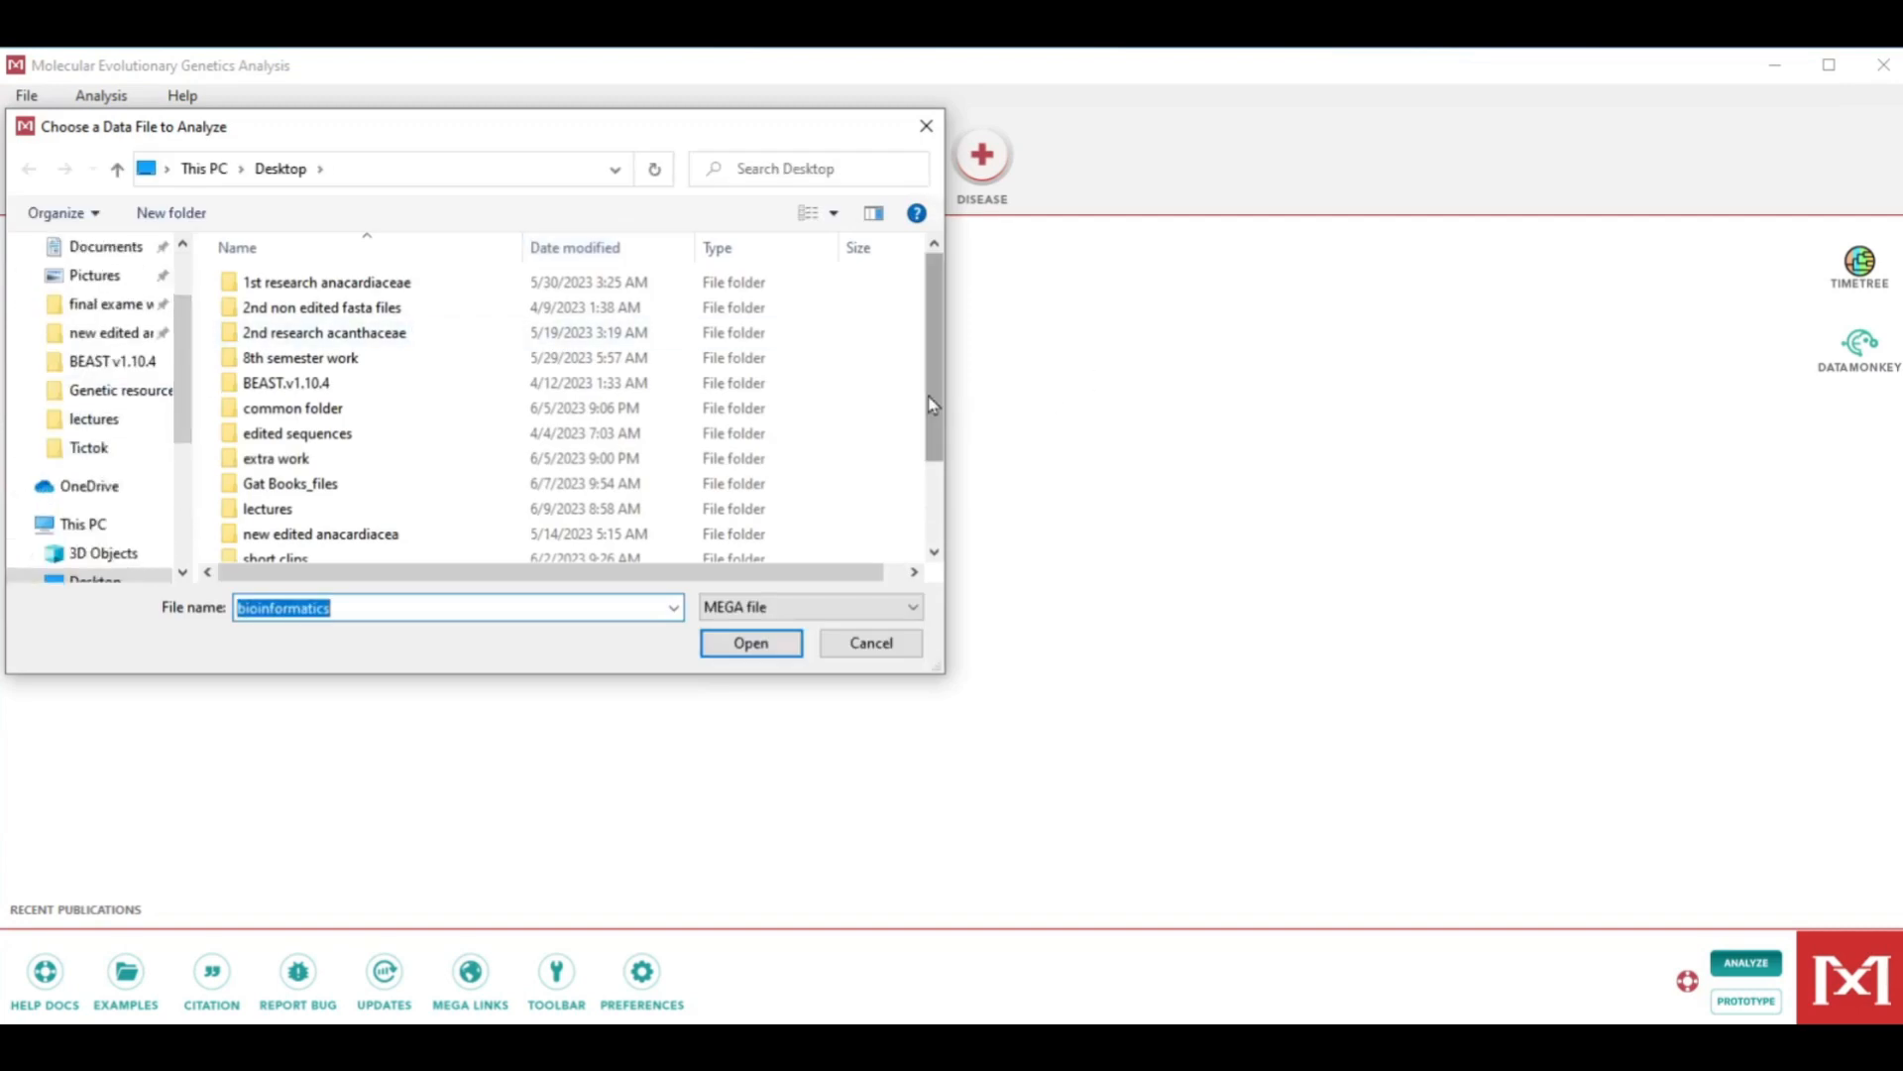
pyautogui.moveTo(932, 404); pyautogui.dragTo(936, 501)
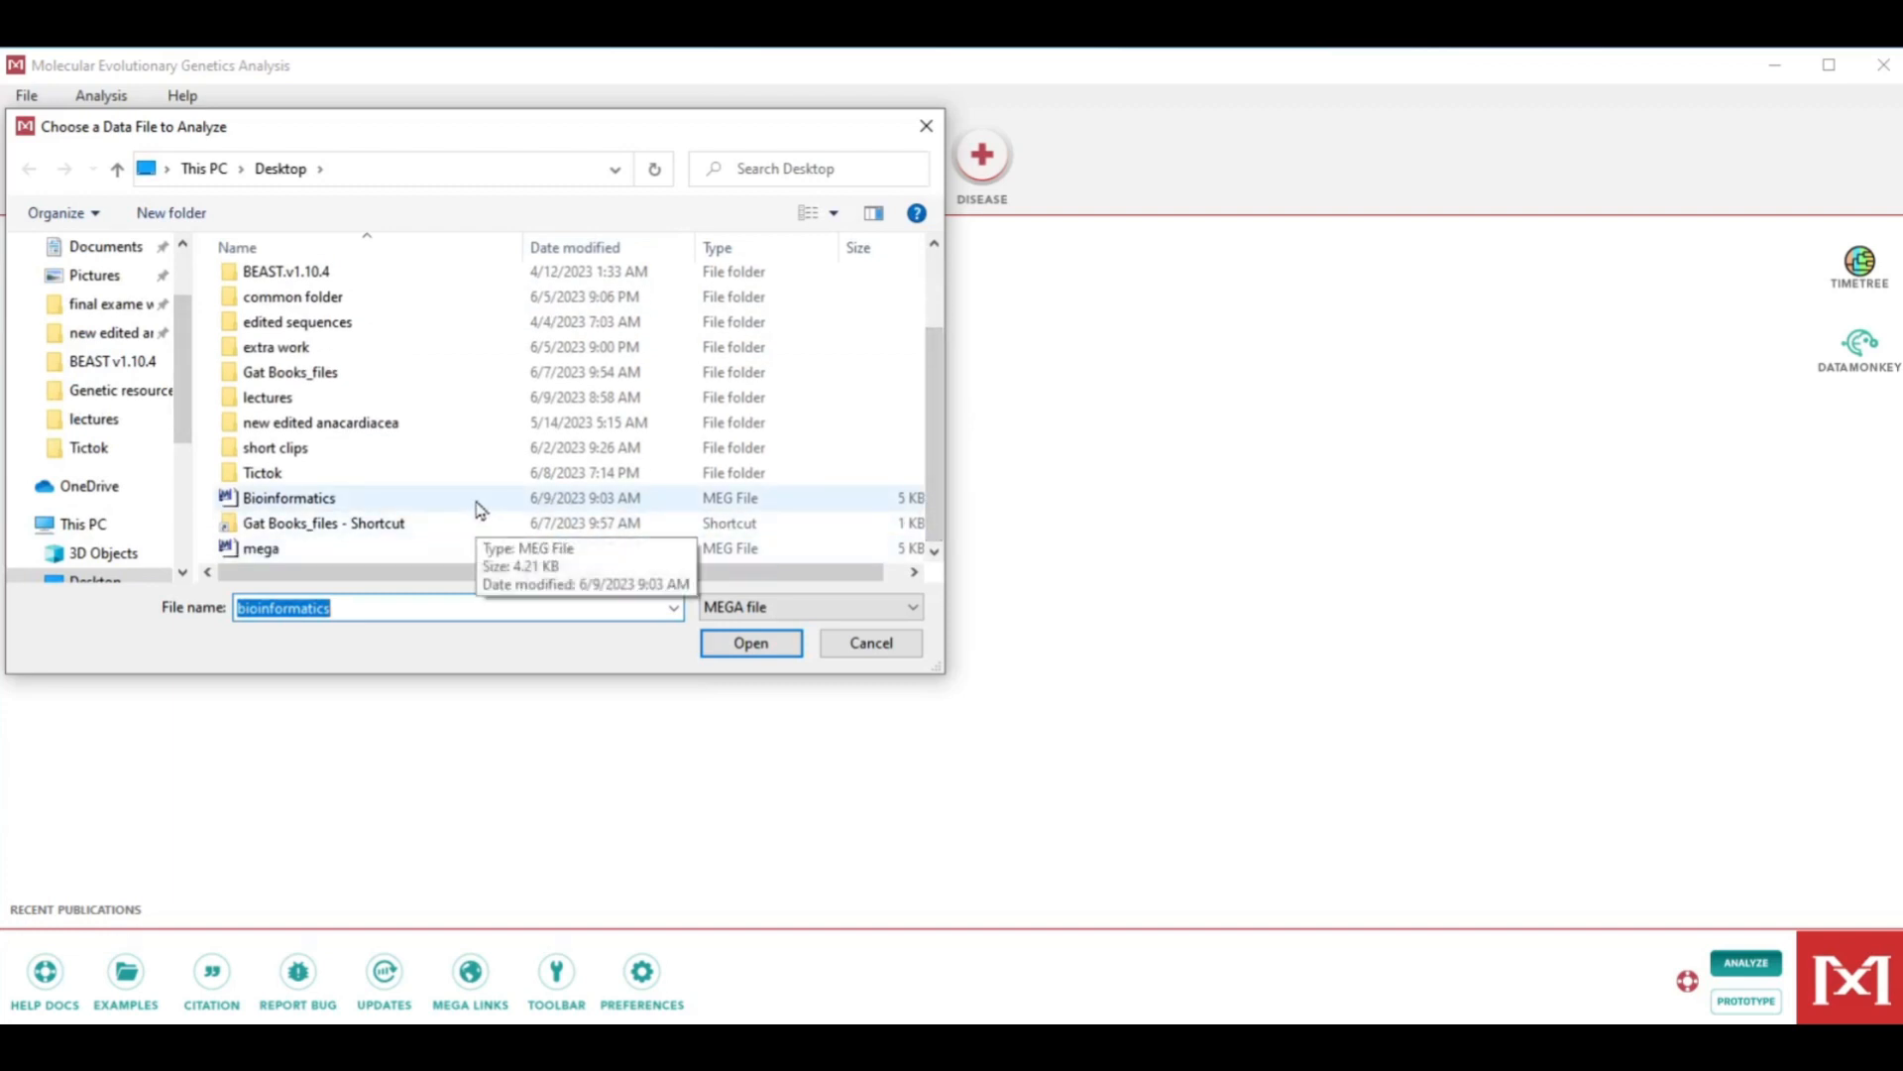
pyautogui.click(478, 509)
pyautogui.click(751, 644)
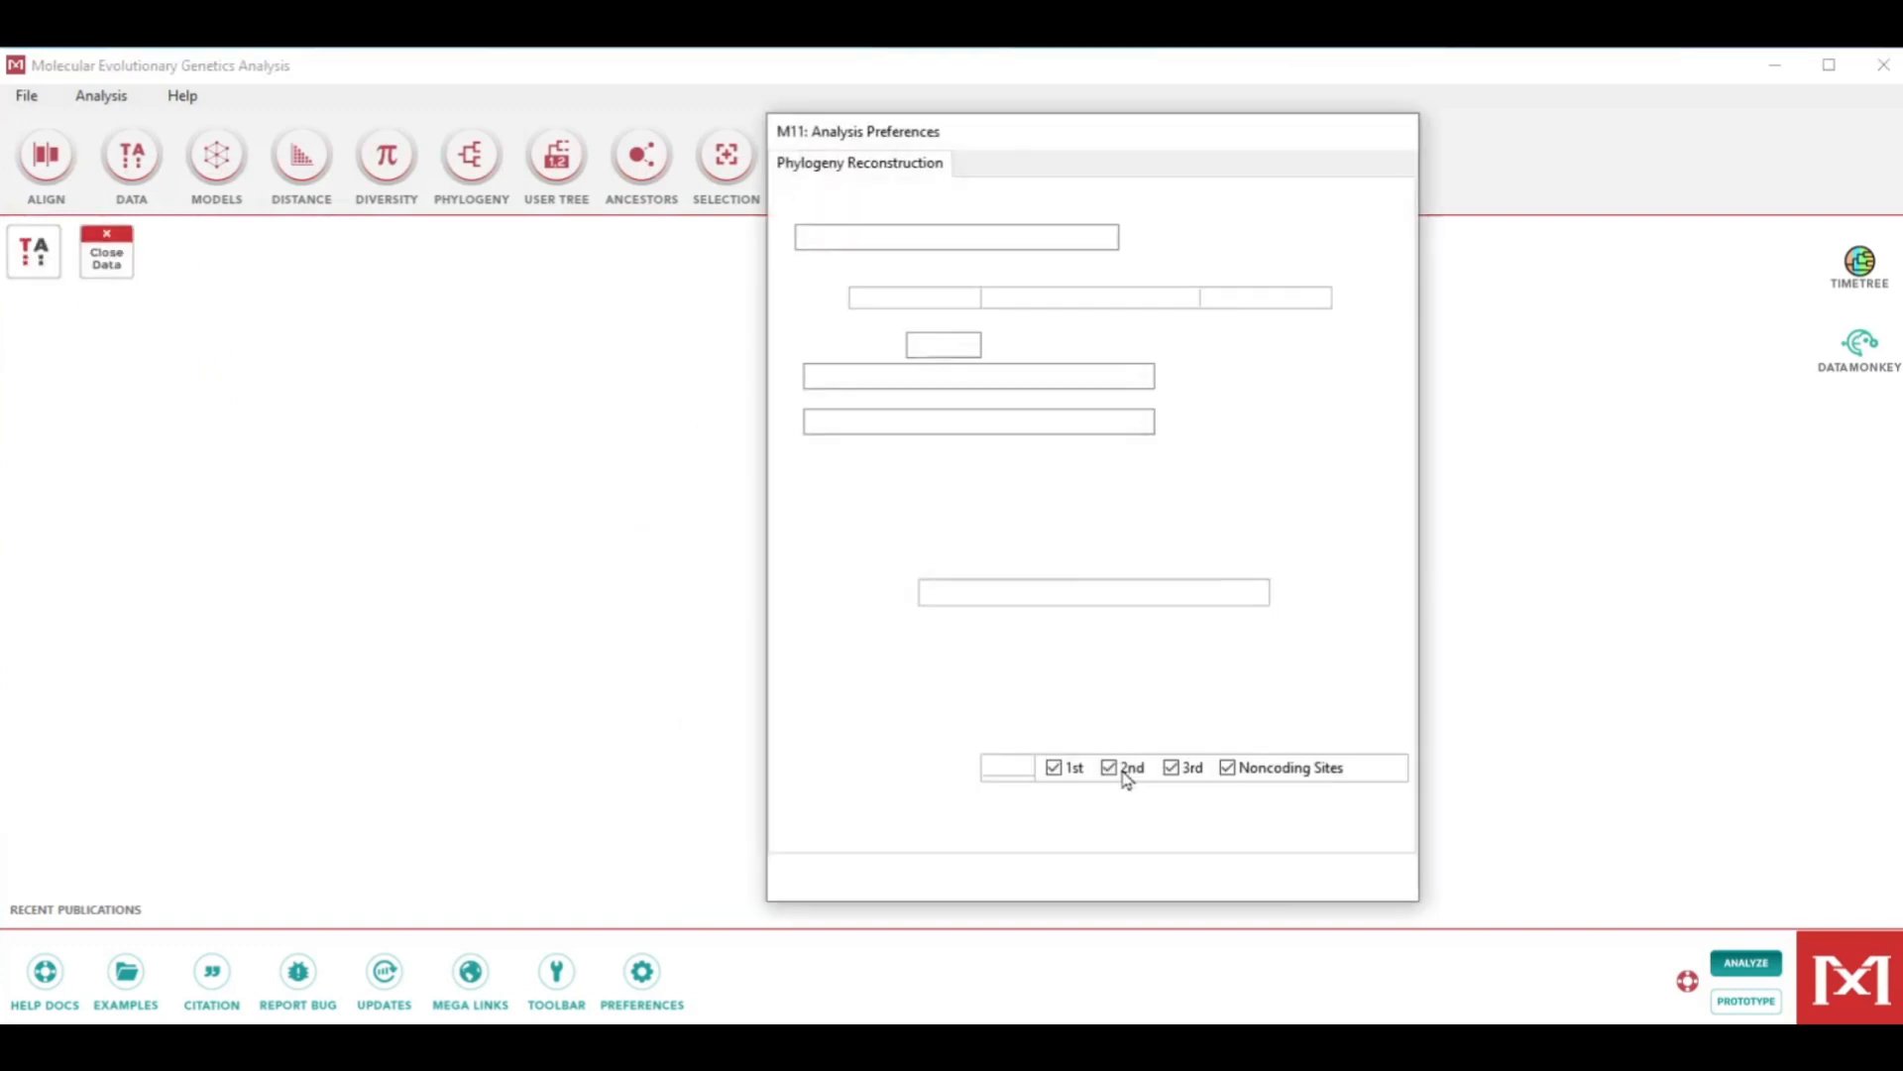
pyautogui.click(1229, 877)
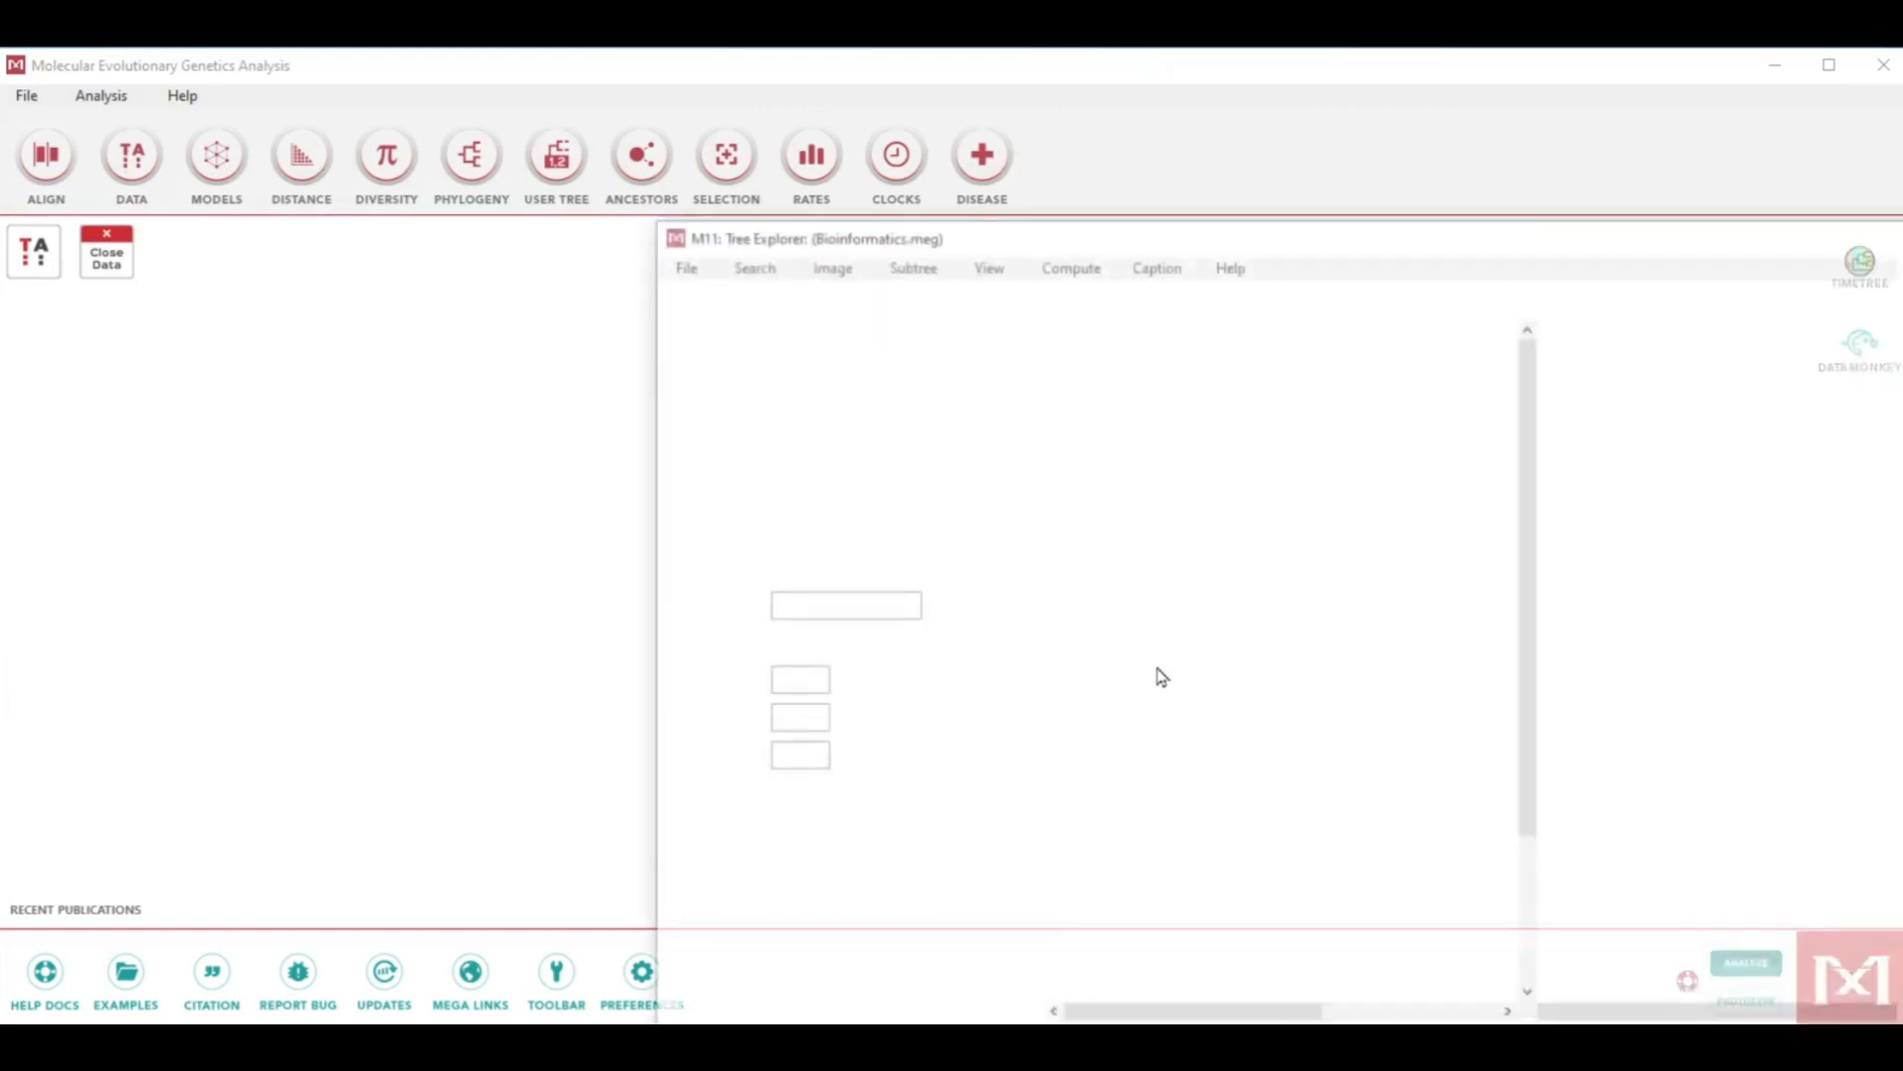
# Maximize the Tree Explorer window and auto-size the phylogenetic tree from the layout options
pyautogui.click(1455, 229)
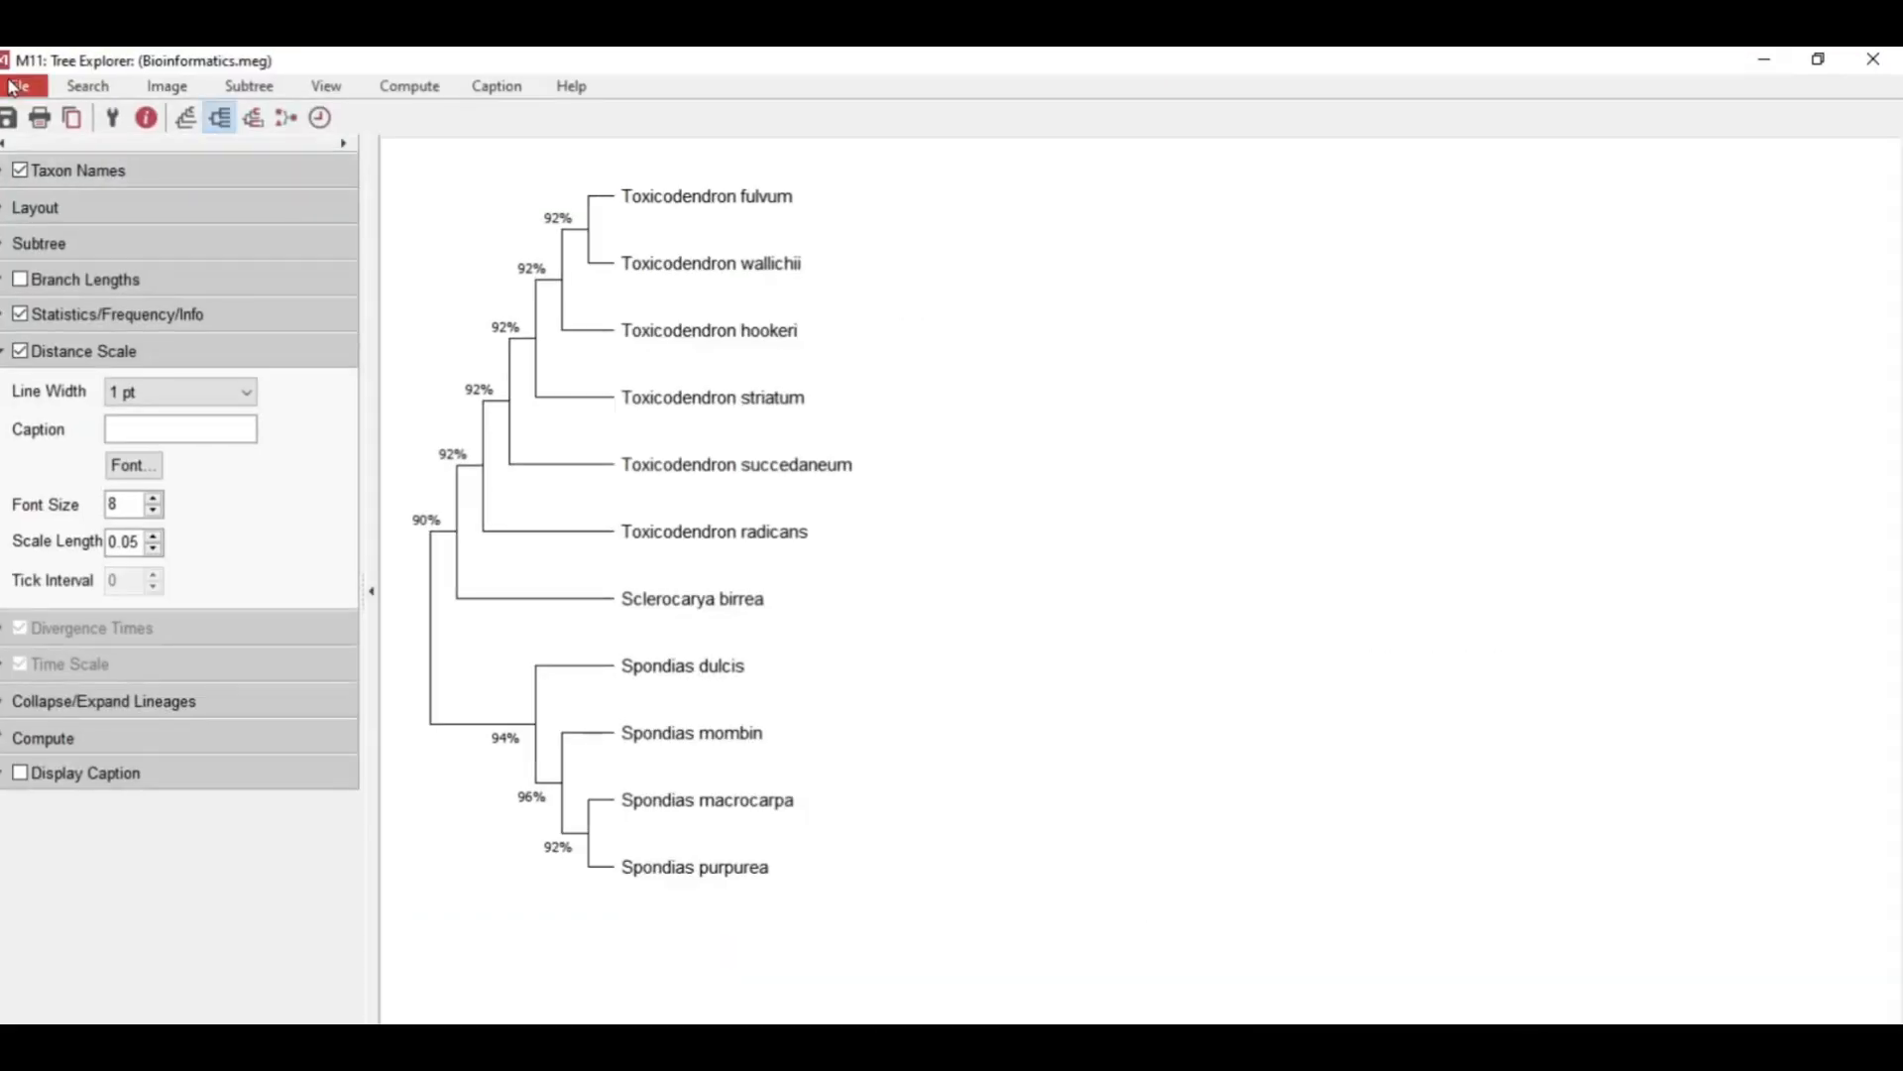
pyautogui.click(15, 210)
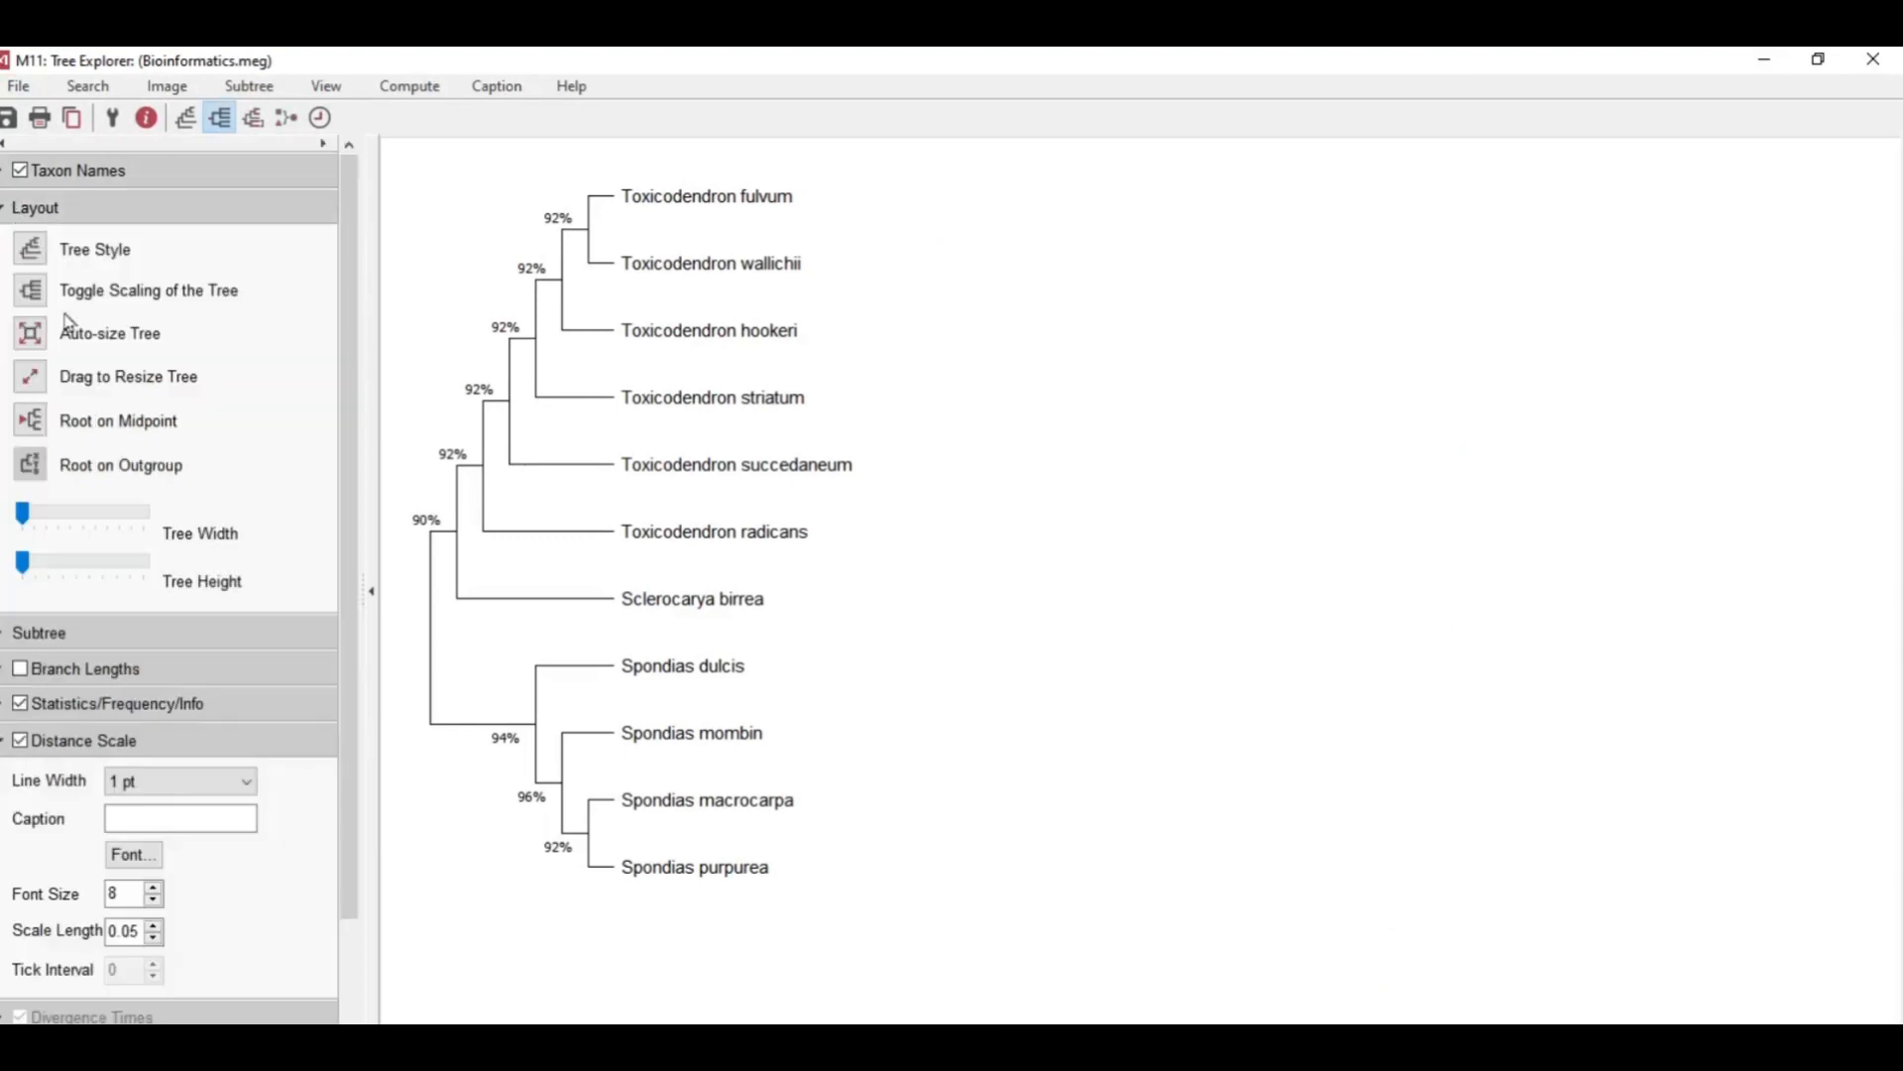
pyautogui.click(28, 337)
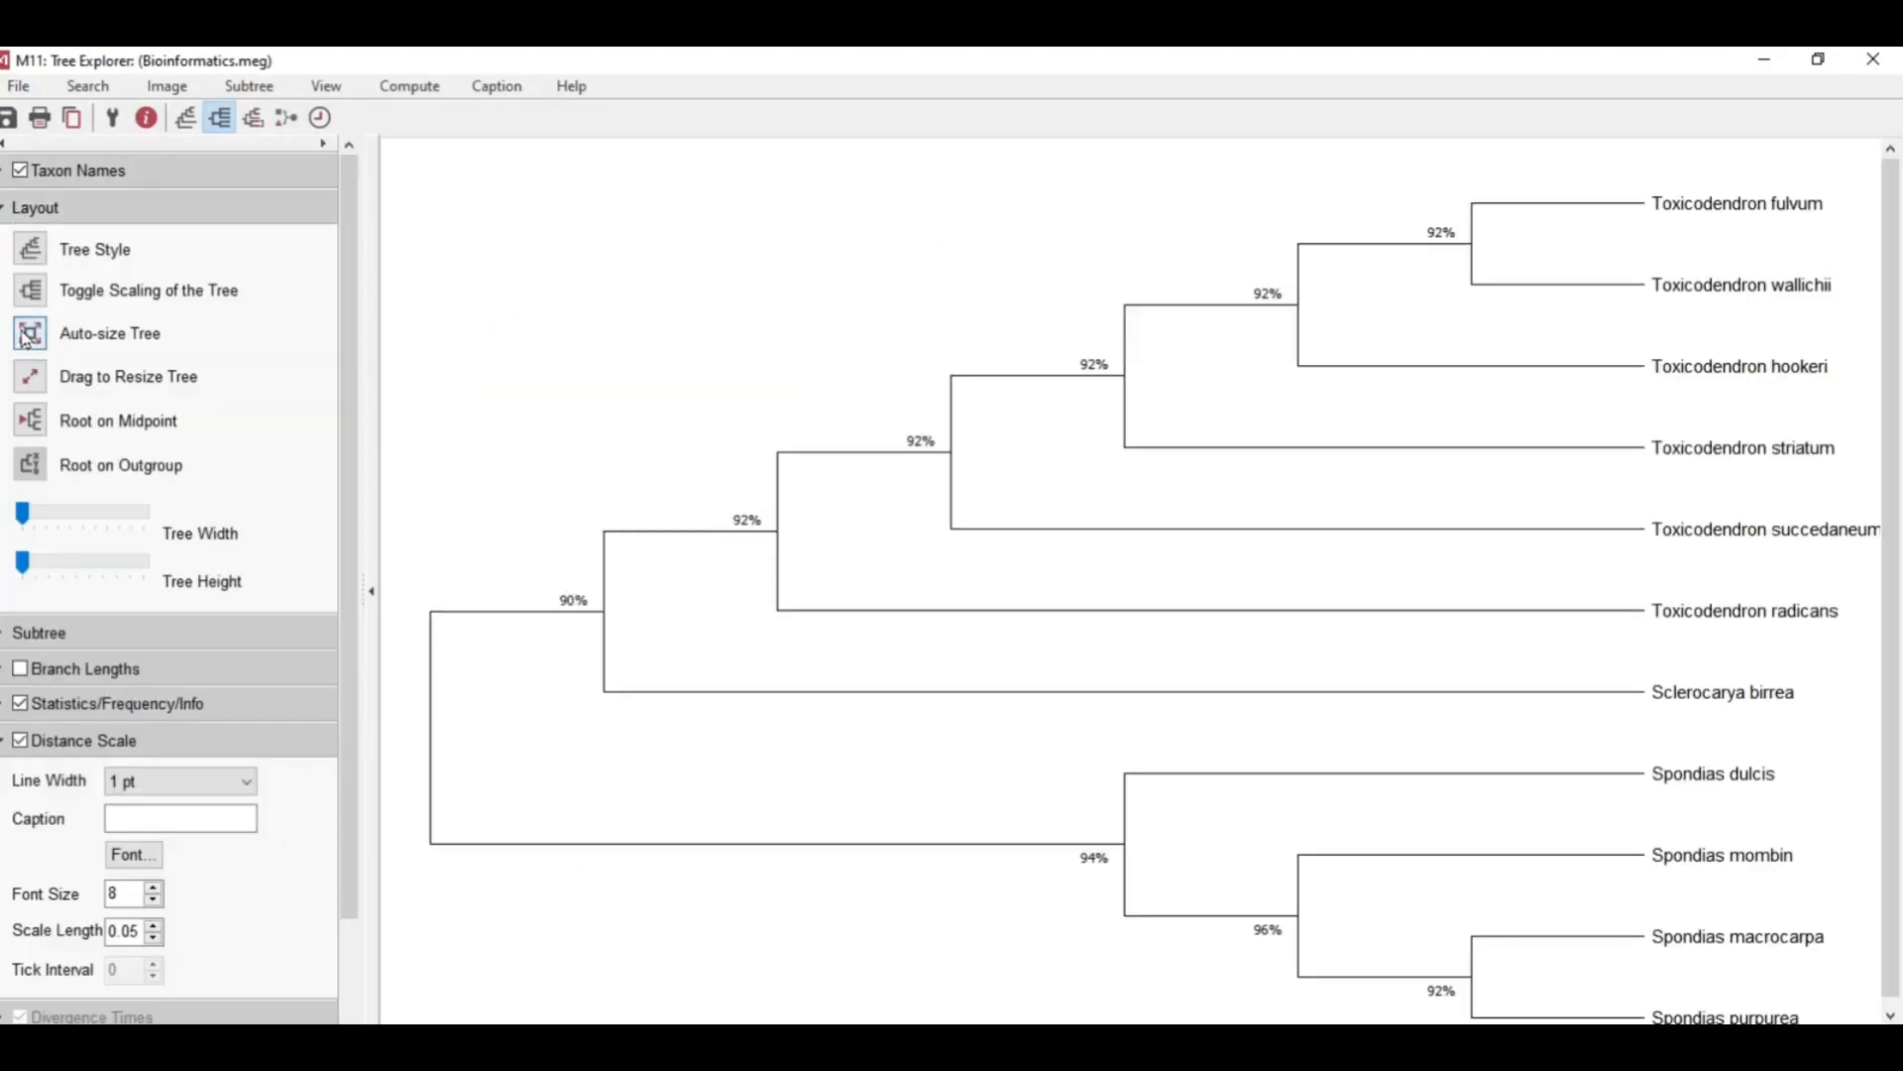
# Try the Circle style on the tree and switch it back to the traditional Rectangular style
pyautogui.click(37, 260)
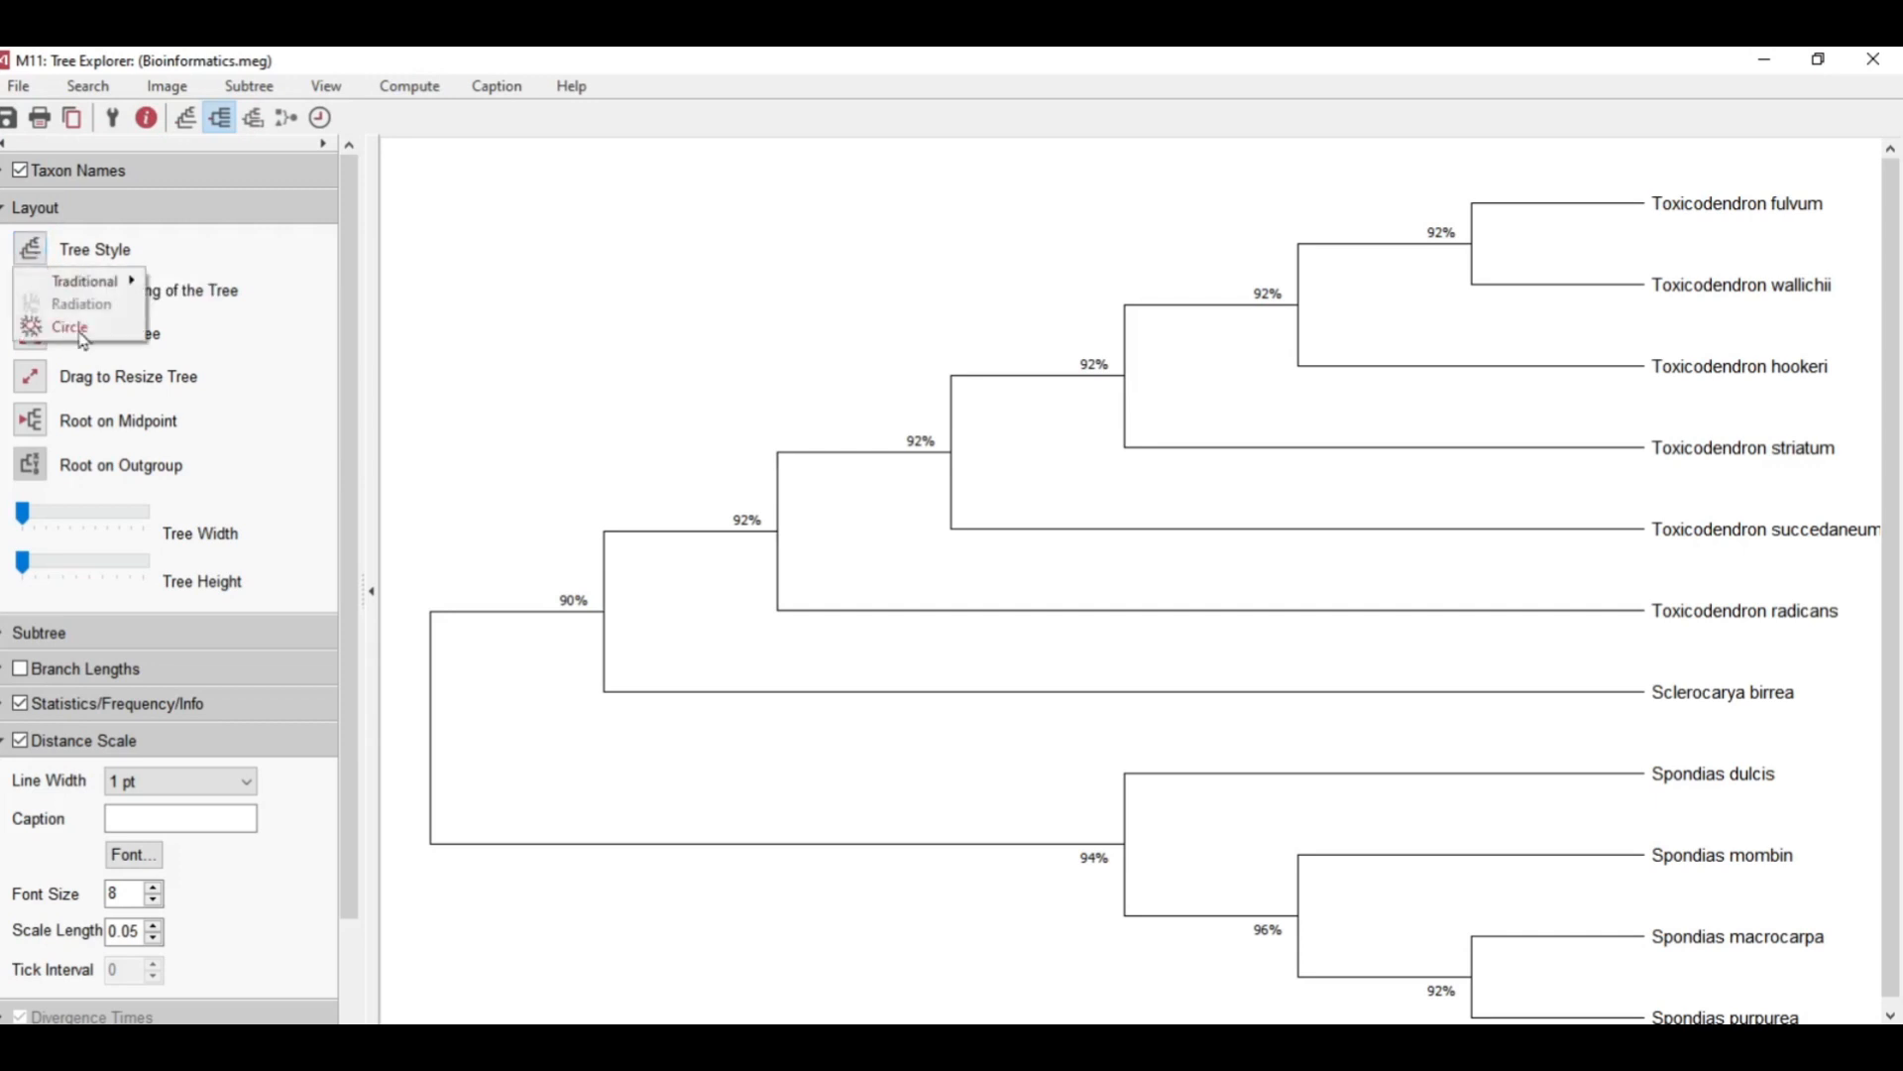
pyautogui.click(69, 328)
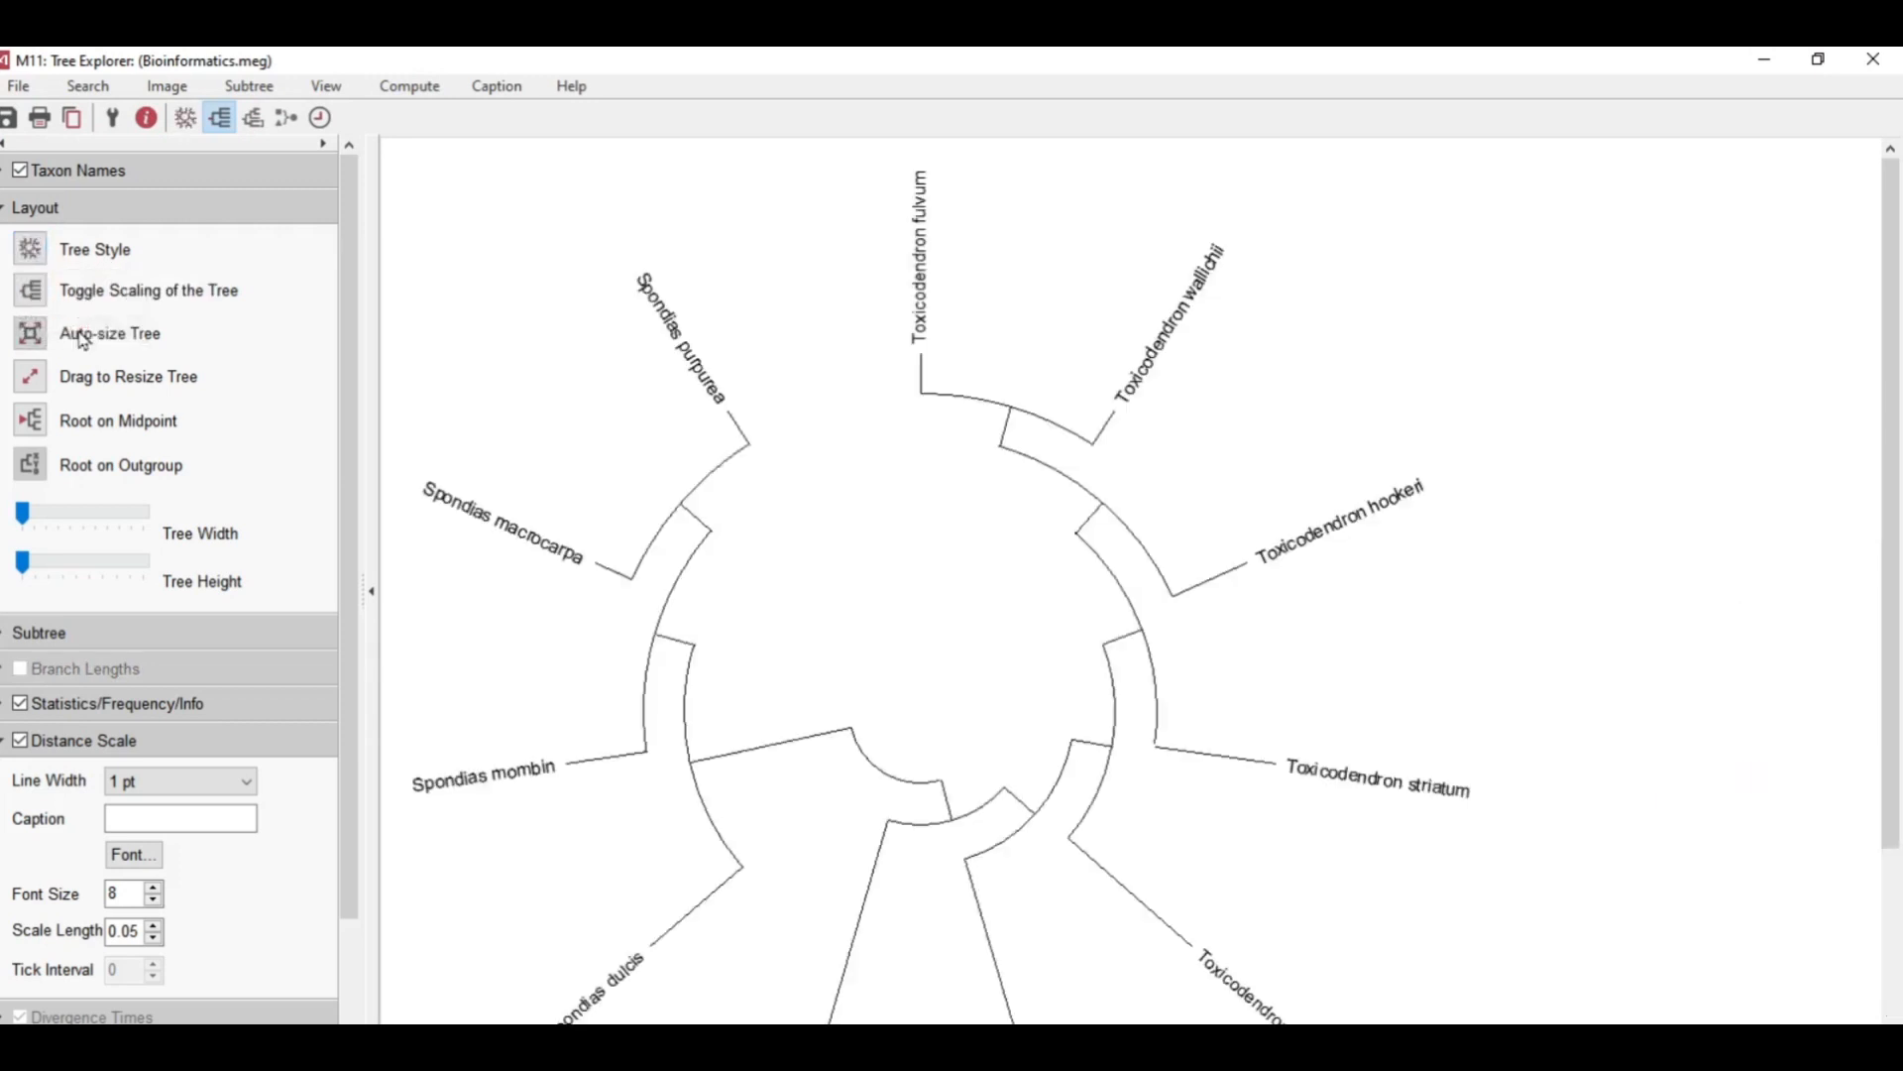
pyautogui.click(45, 258)
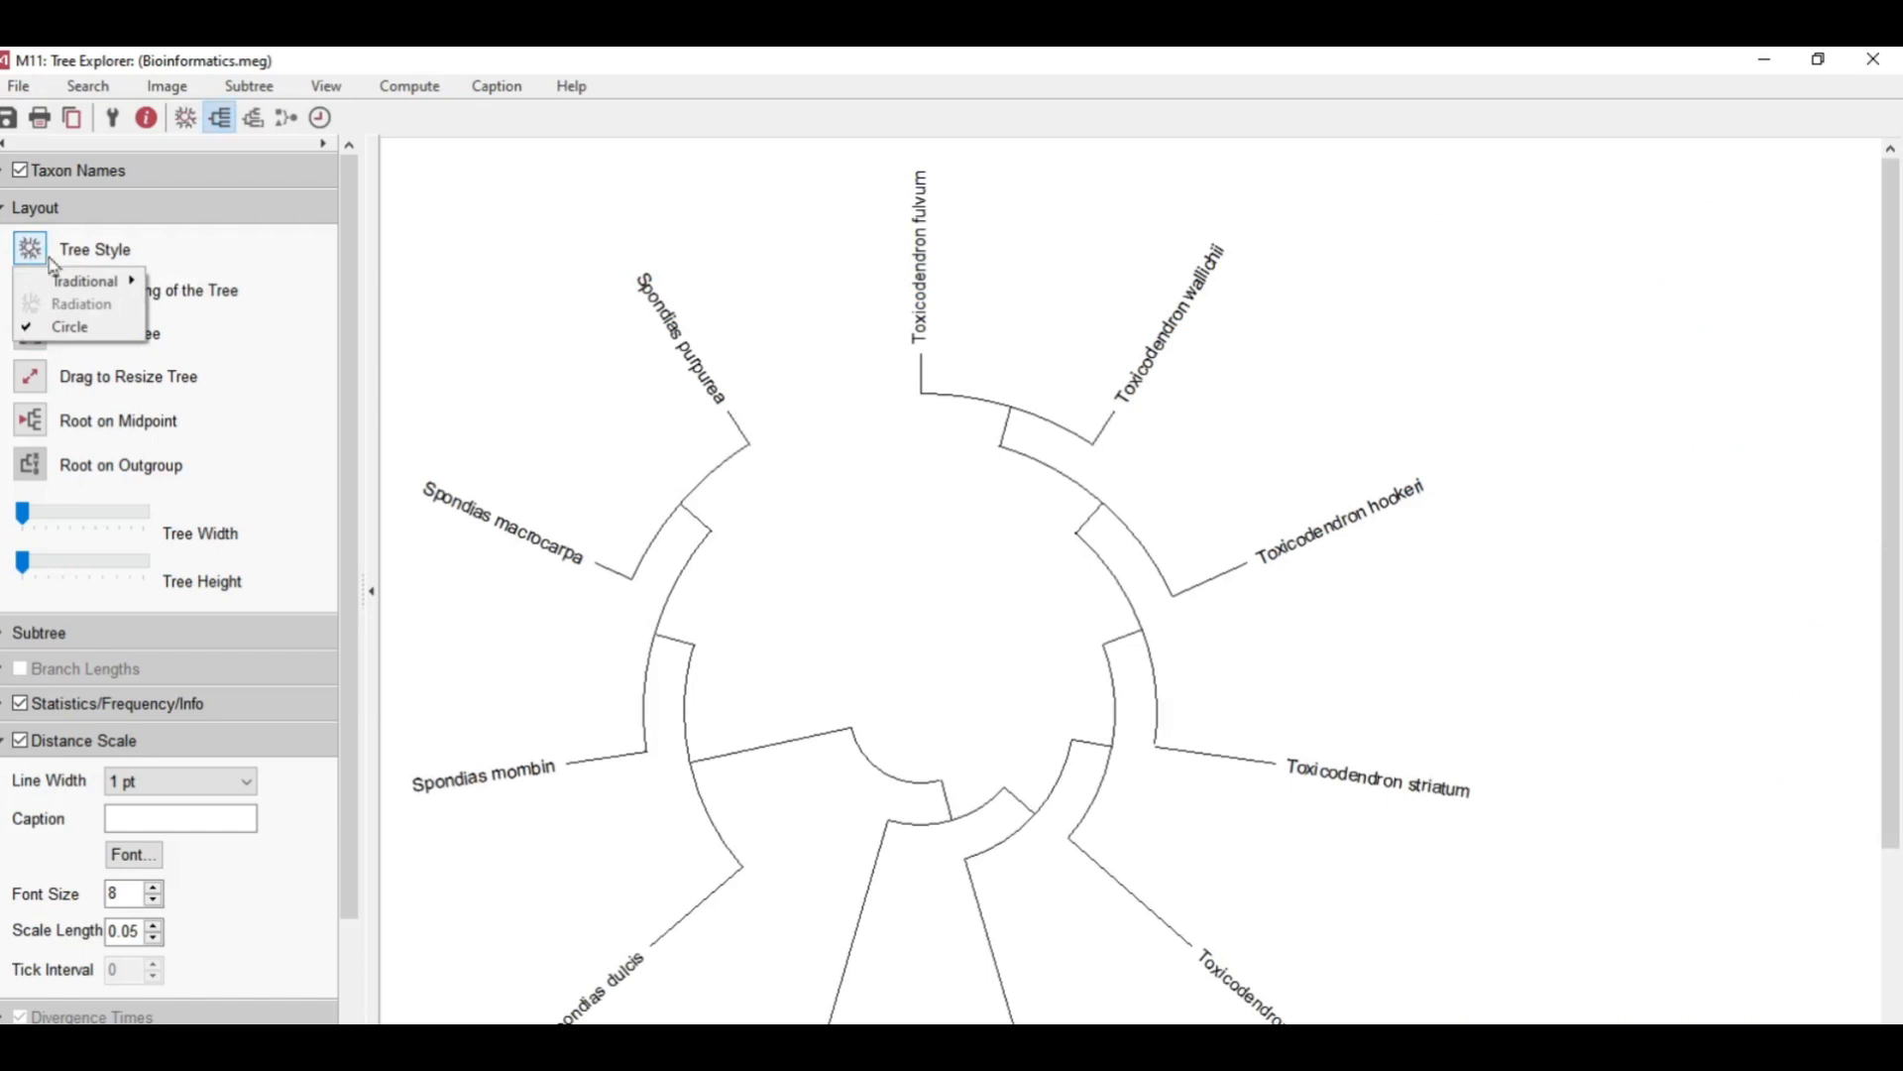
pyautogui.moveTo(119, 287)
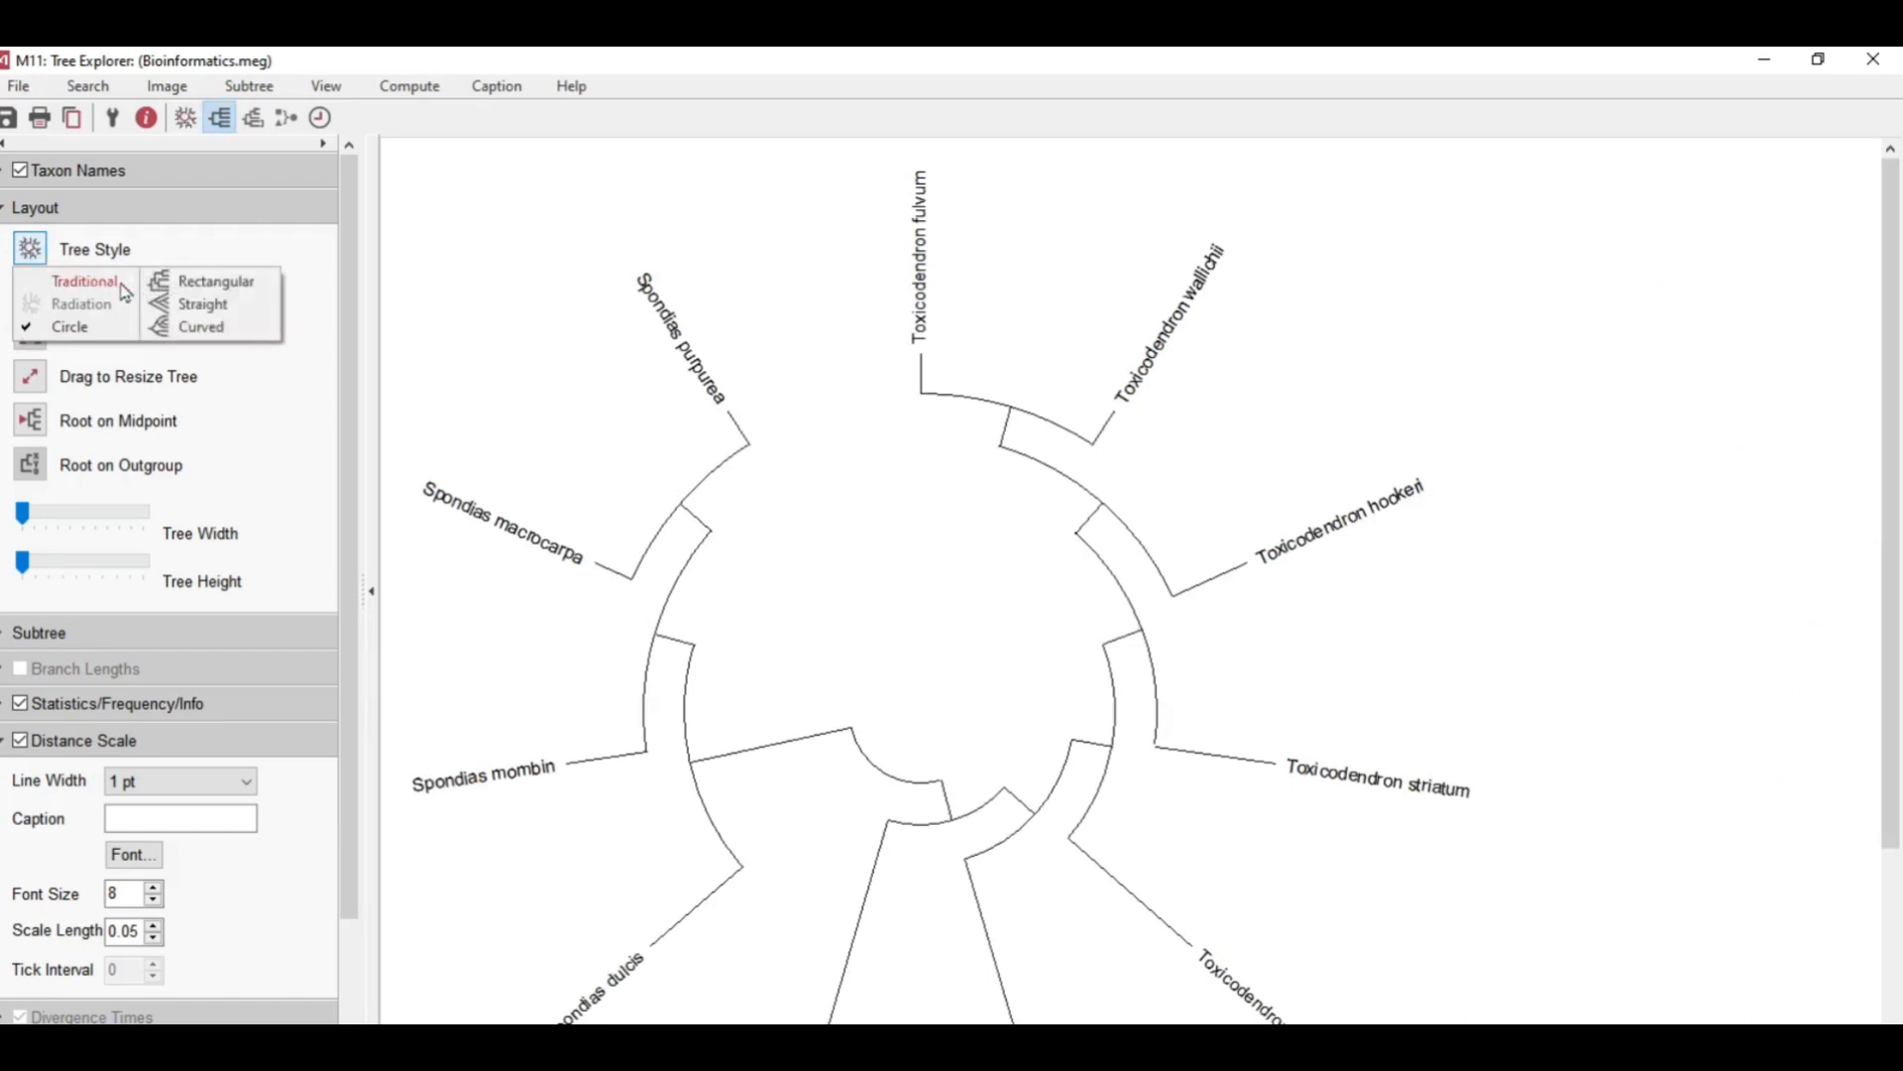
pyautogui.click(184, 285)
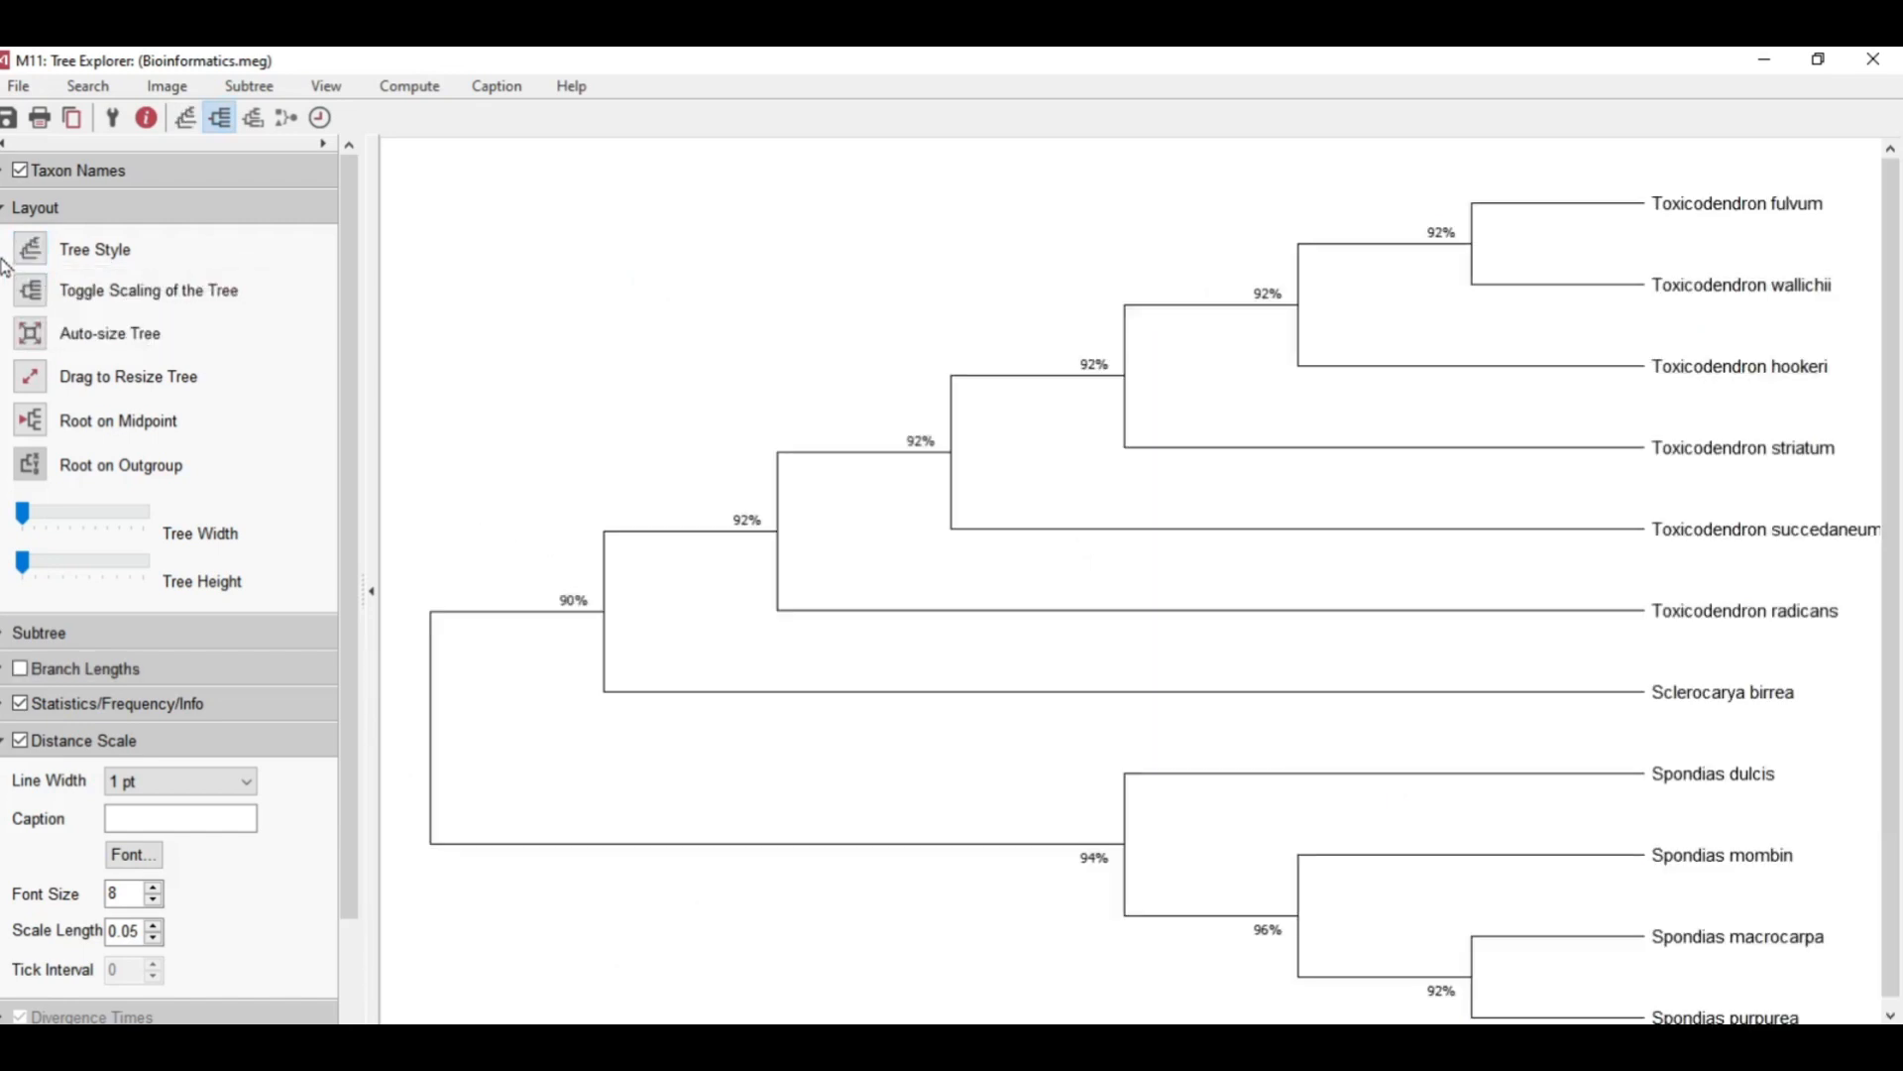
# Try the traditional Straight style on the tree and restore the Rectangular style
pyautogui.click(32, 250)
pyautogui.moveTo(127, 287)
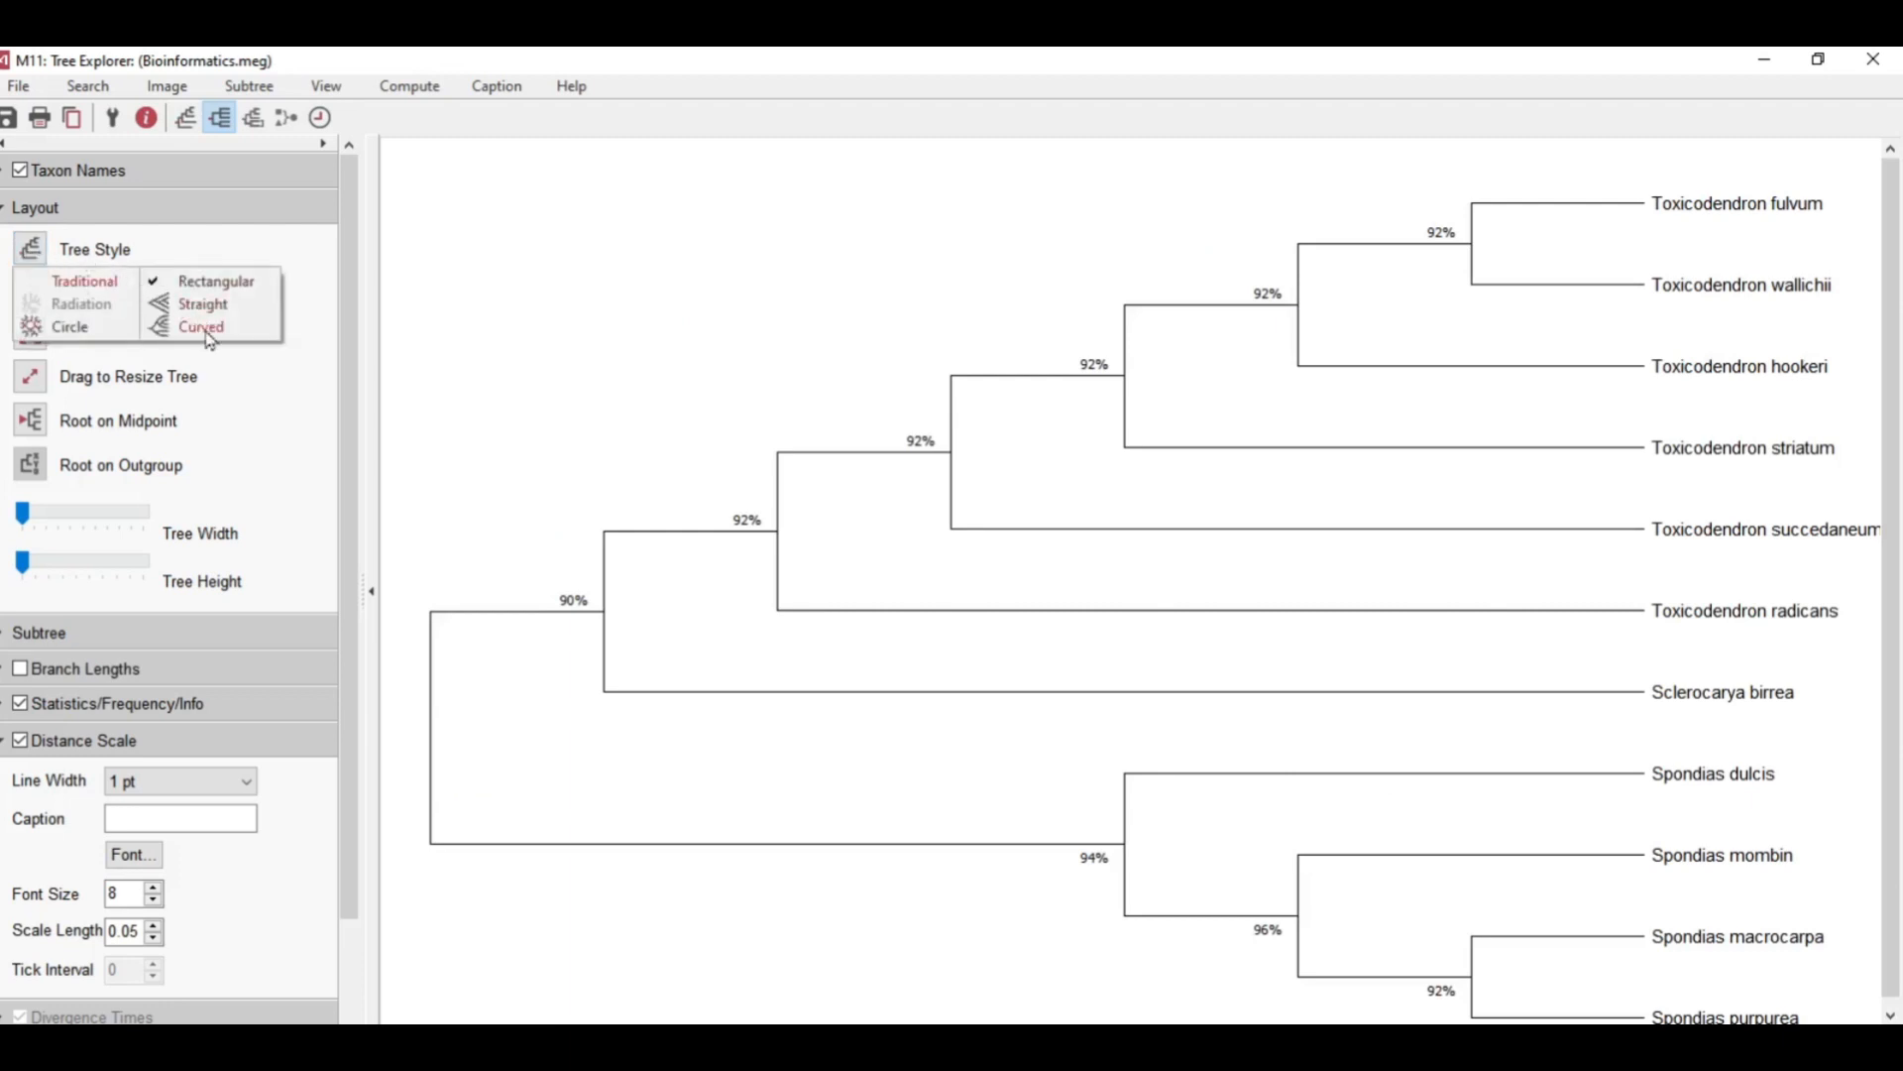
pyautogui.click(198, 305)
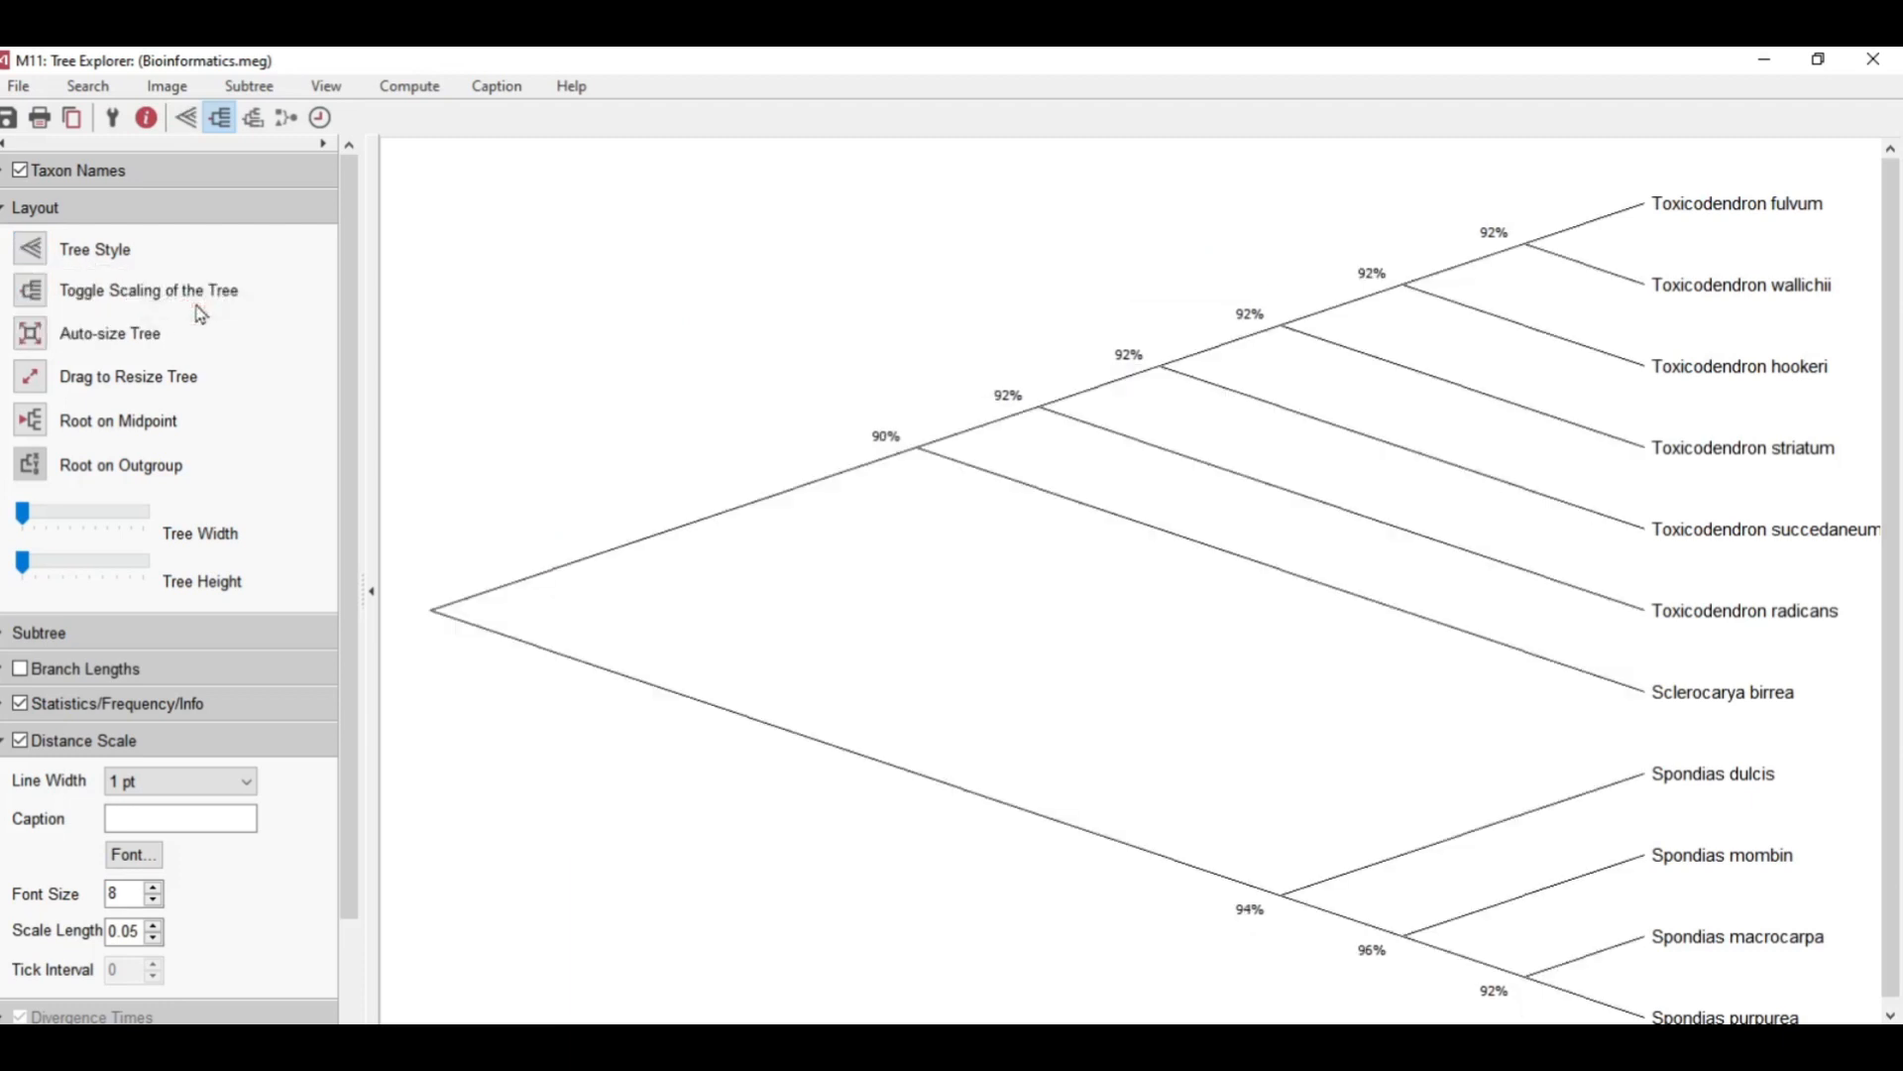
pyautogui.click(32, 250)
pyautogui.moveTo(89, 282)
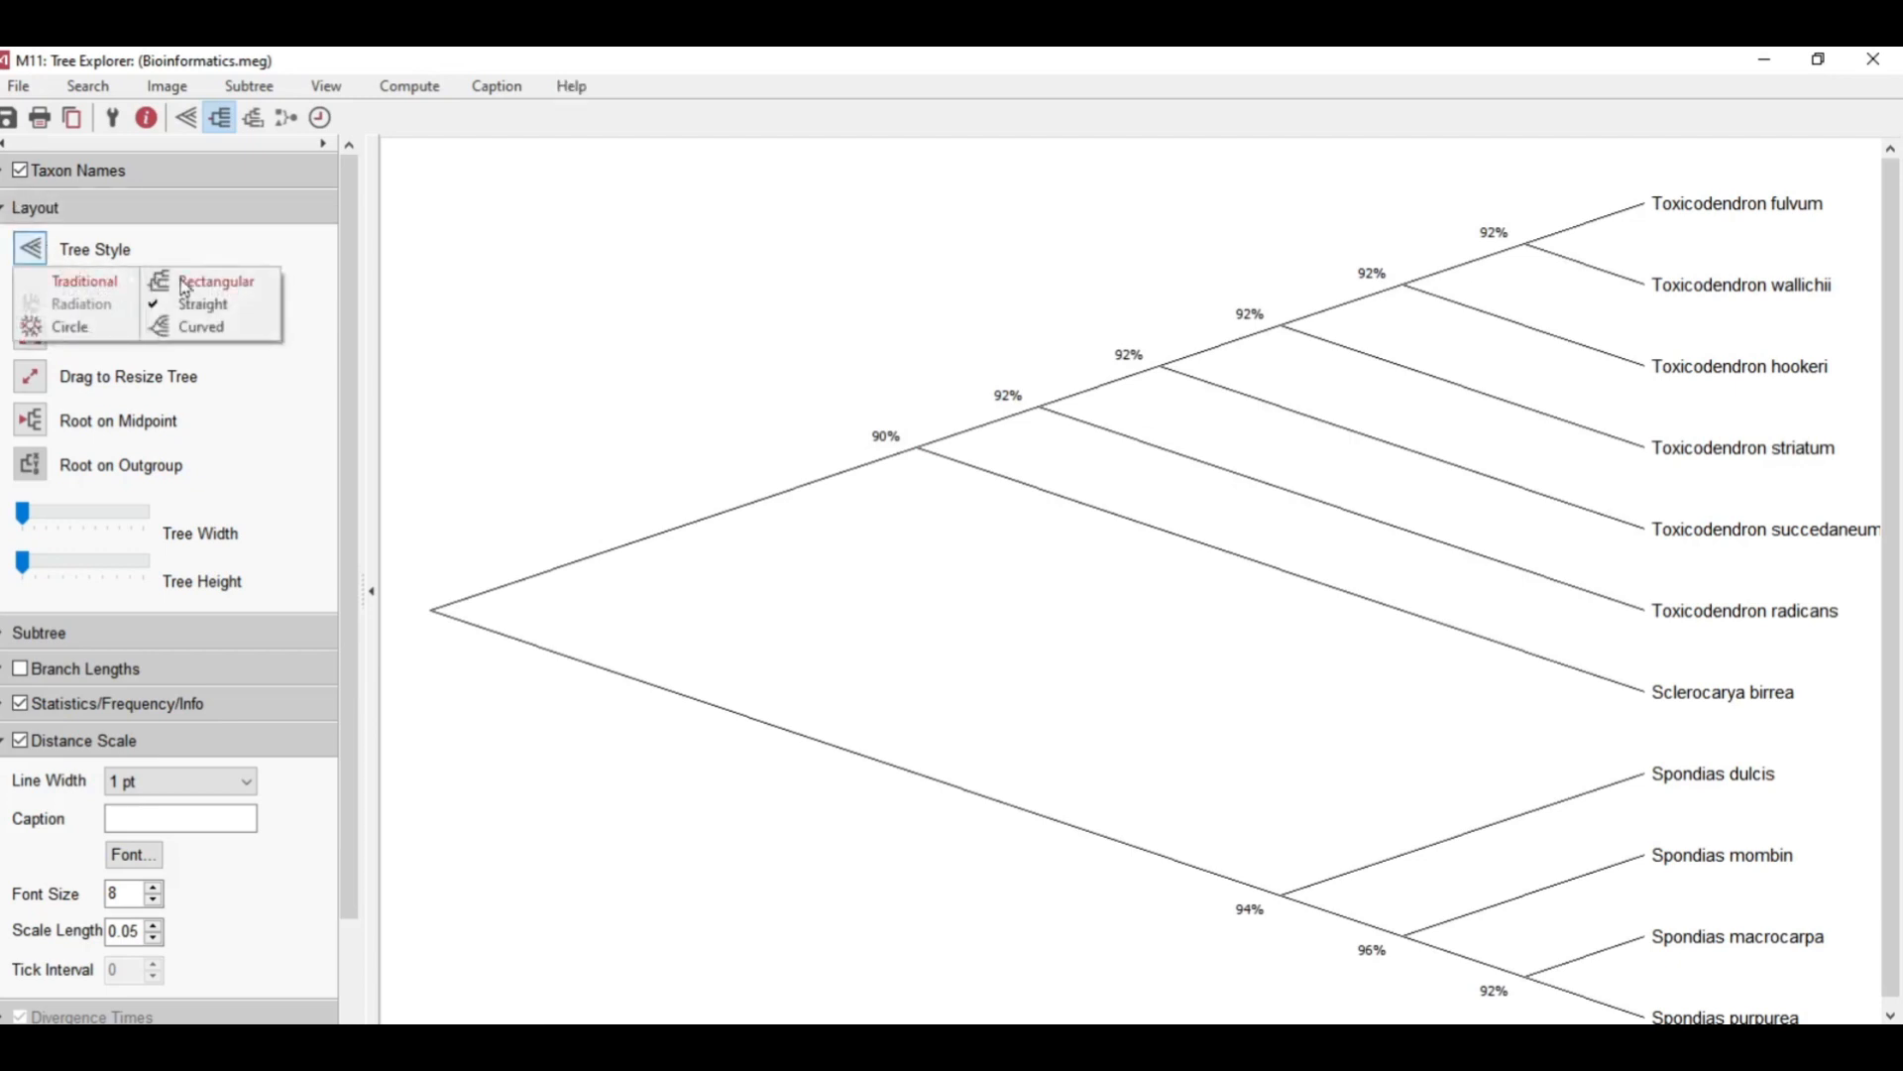
pyautogui.click(192, 286)
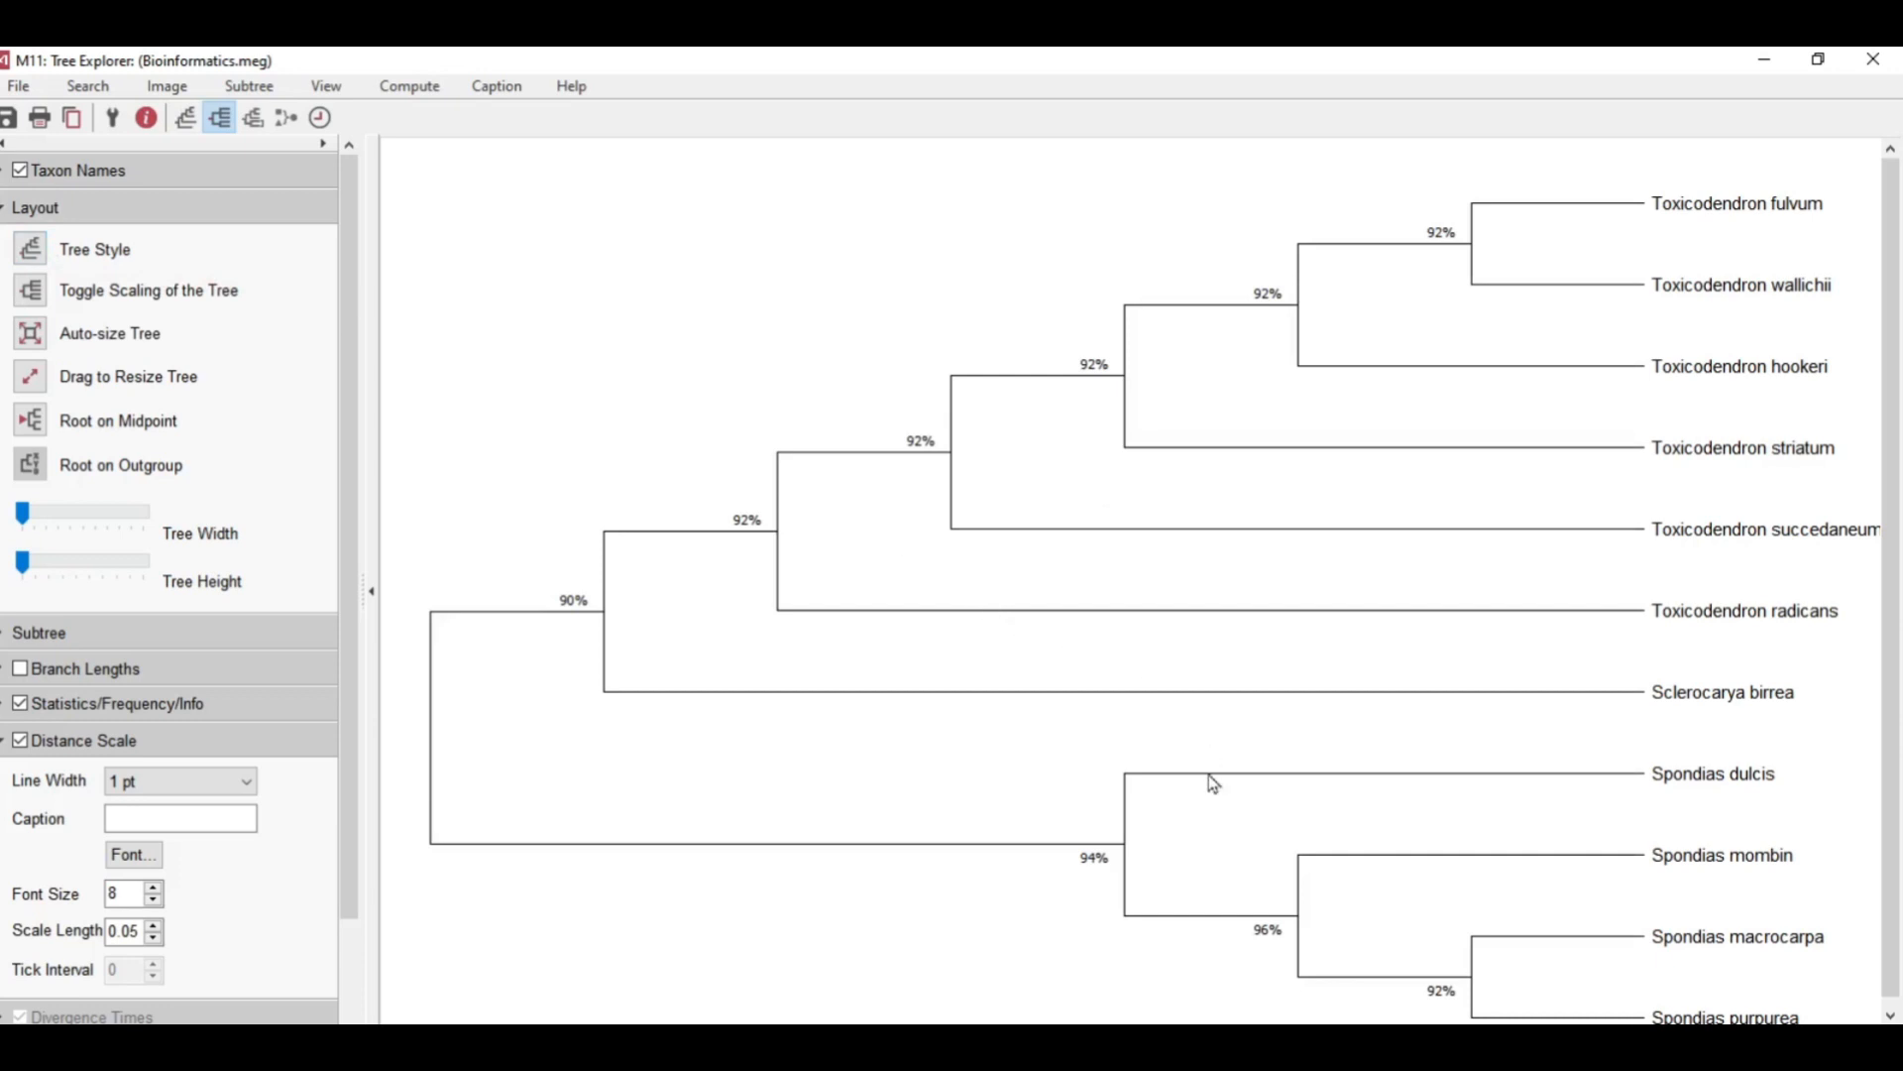